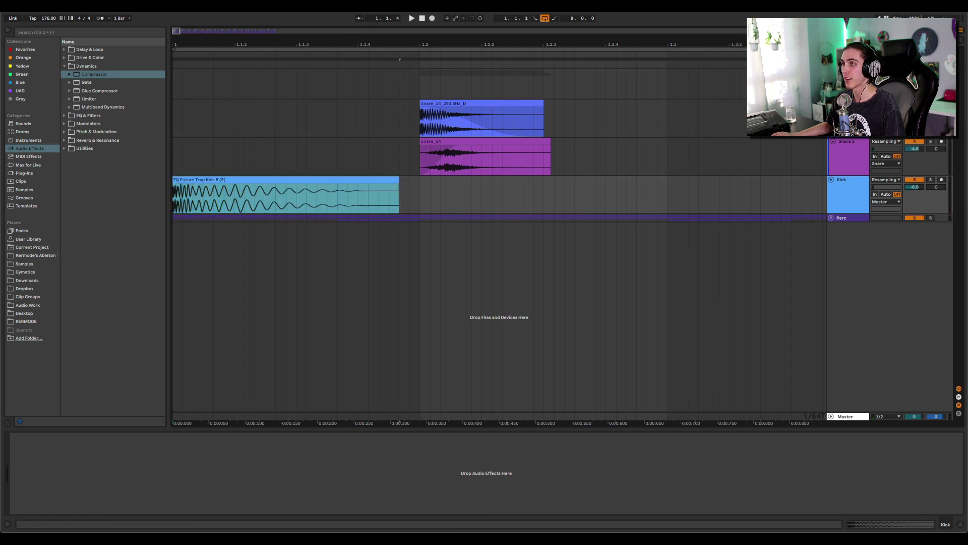
- Paste the full-length kick sample over the short kicks at 1.3.3, 2.1.1, 2.3.3 and 3.1.1
{"action": "key", "text": "x"}
{"action": "left_click", "coordinate": [221, 182]}
{"action": "key", "text": "super+v"}
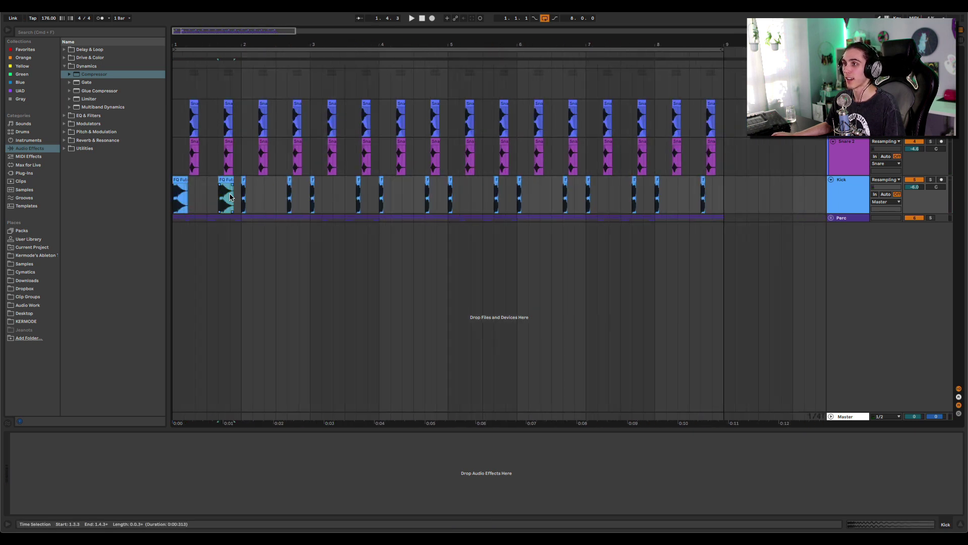
{"action": "left_click", "coordinate": [242, 197]}
{"action": "key", "text": "super+v"}
{"action": "left_click", "coordinate": [288, 200]}
{"action": "key", "text": "super+v"}
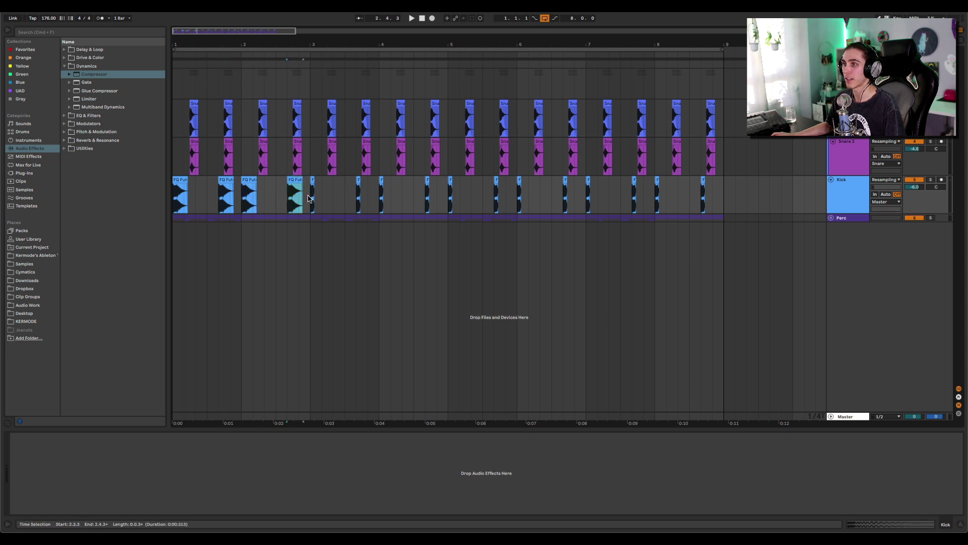
{"action": "left_click", "coordinate": [310, 199]}
{"action": "key", "text": "super+v"}
- Play the beat from the start, and paste the full-length kick over the short kick at 3.3.3
{"action": "left_click", "coordinate": [179, 181]}
{"action": "key", "text": "space"}
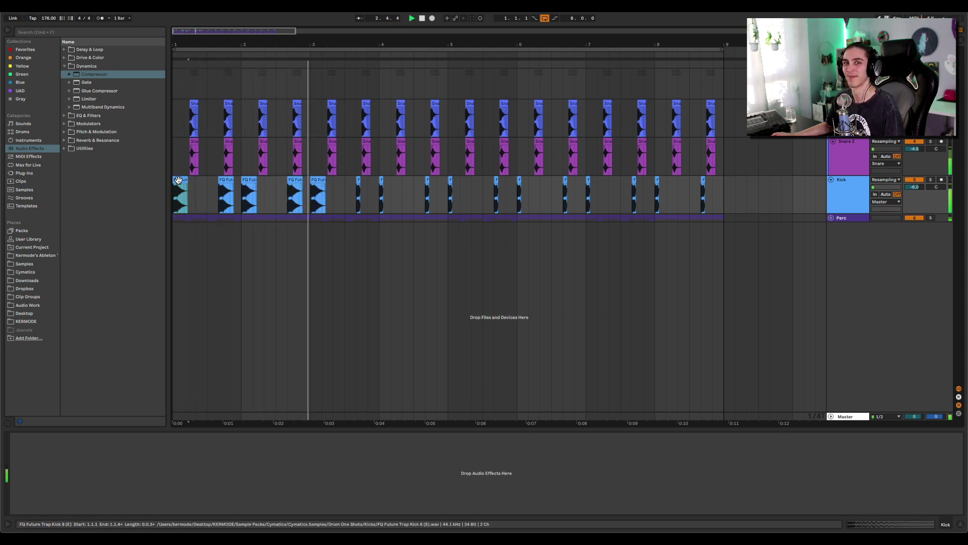
{"action": "left_click", "coordinate": [357, 196]}
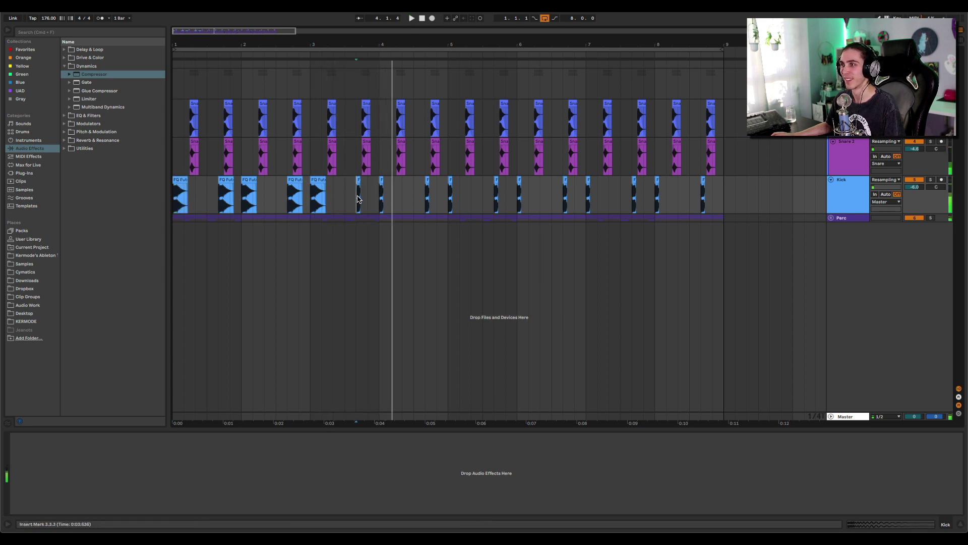
{"action": "key", "text": "space"}
{"action": "key", "text": "super+v"}
- Set the loop to the first three bars of the Kick track and play it
{"action": "left_click_drag", "start_coordinate": [379, 198], "coordinate": [119, 189]}
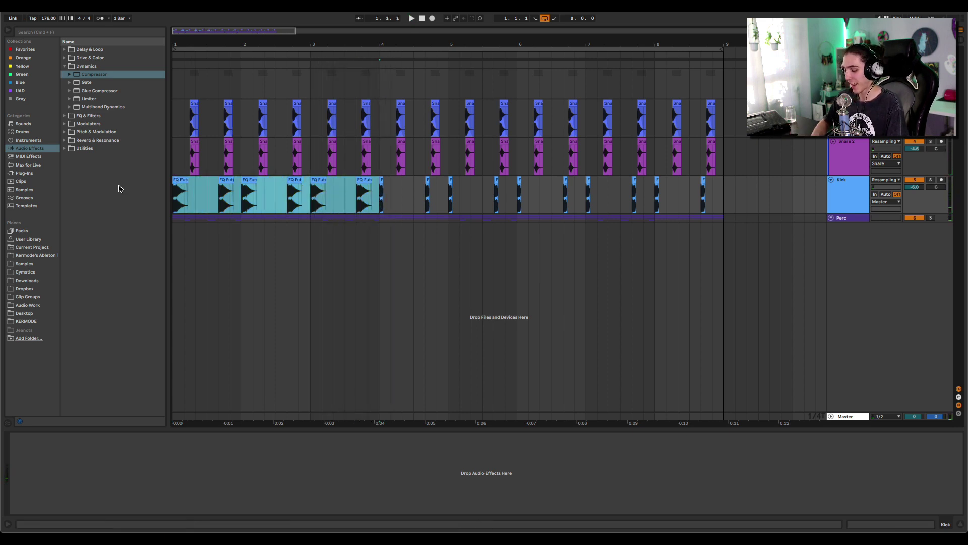
{"action": "key", "text": "super+l"}
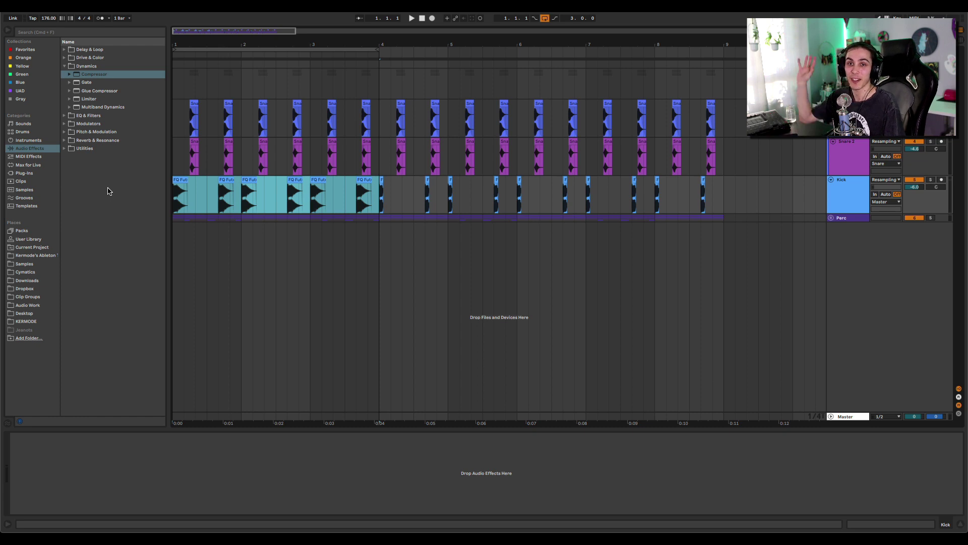
{"action": "key", "text": "space"}
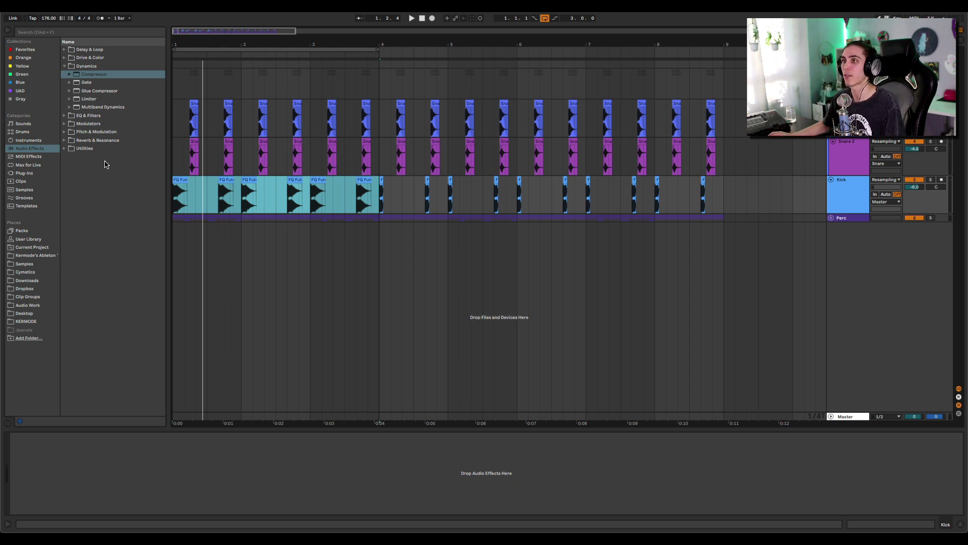
- Trim the ends of the kicks at 1.1.1 and 1.3.3, leaving each about 114 ms long
{"action": "left_click_drag", "start_coordinate": [174, 46], "coordinate": [173, 71]}
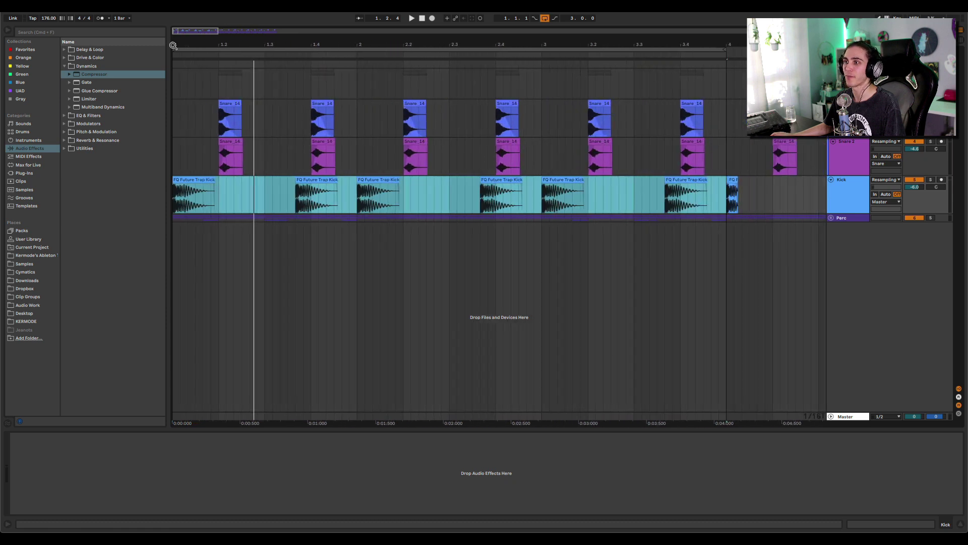
{"action": "left_click", "coordinate": [172, 200]}
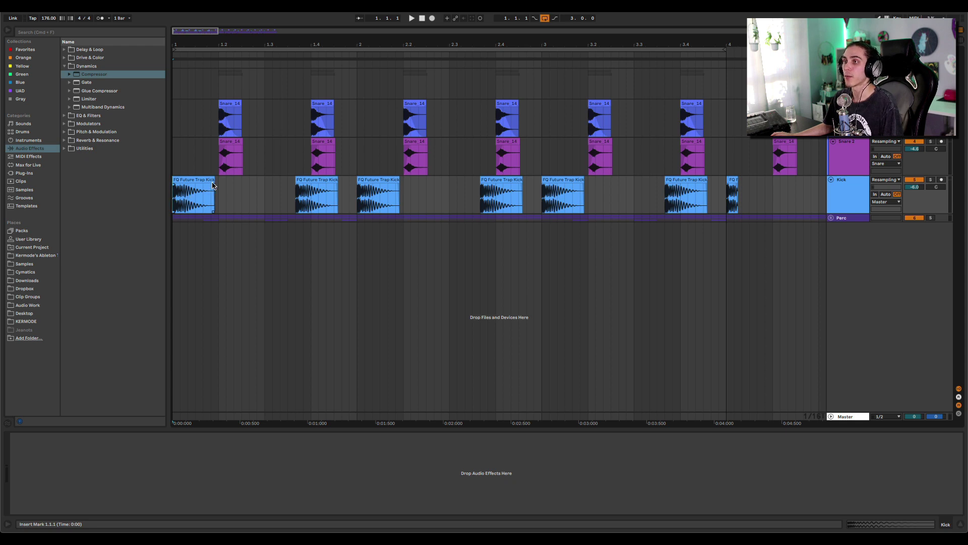
{"action": "left_click_drag", "start_coordinate": [212, 186], "coordinate": [185, 188]}
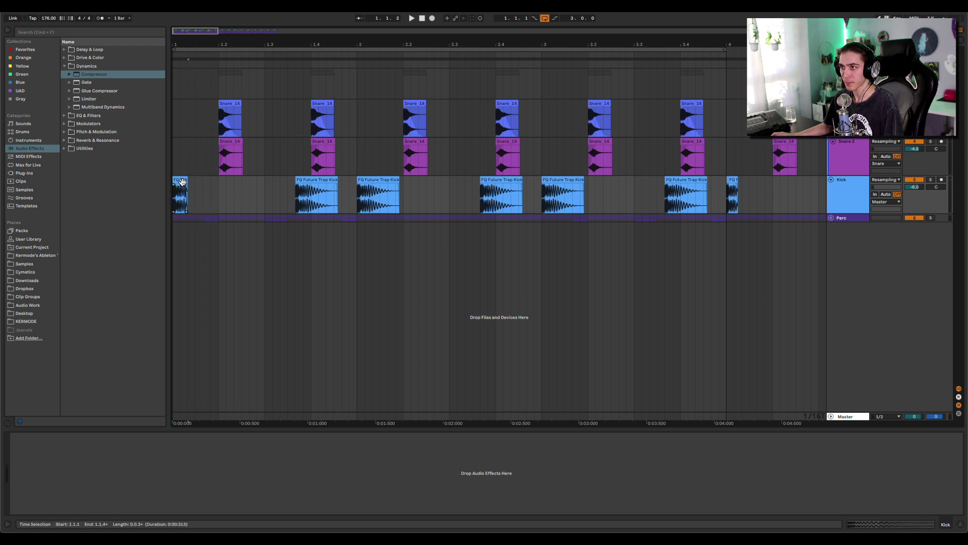
{"action": "left_click_drag", "start_coordinate": [337, 194], "coordinate": [311, 192]}
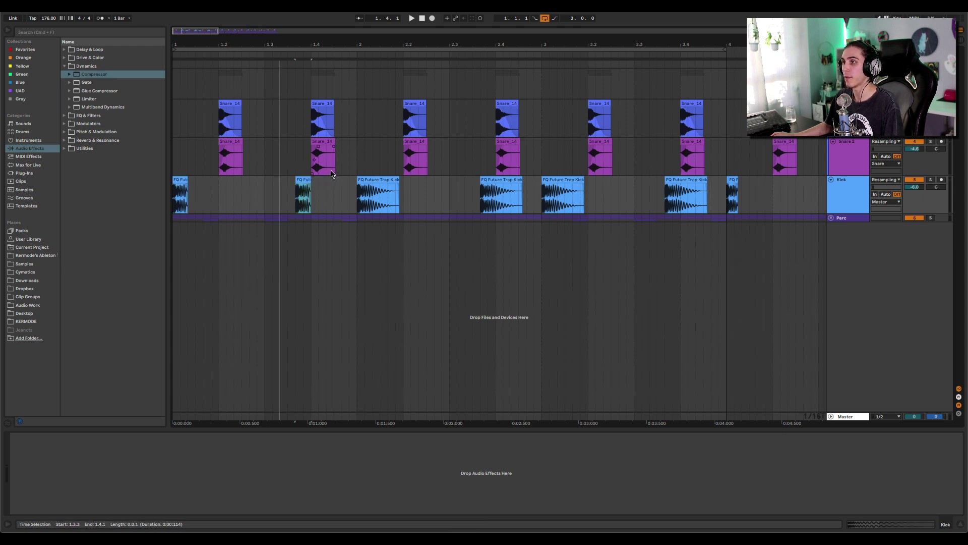
- Try trimming the kick at 2.1.1 to about 114 ms, play the beat from the start, and undo that trim
{"action": "left_click", "coordinate": [371, 180]}
{"action": "left_click_drag", "start_coordinate": [398, 181], "coordinate": [372, 180]}
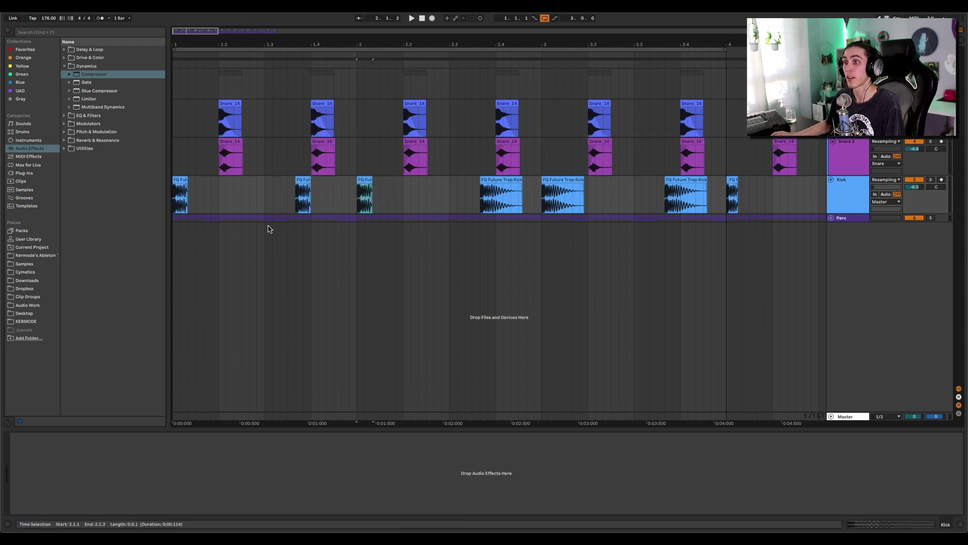
{"action": "left_click", "coordinate": [180, 180]}
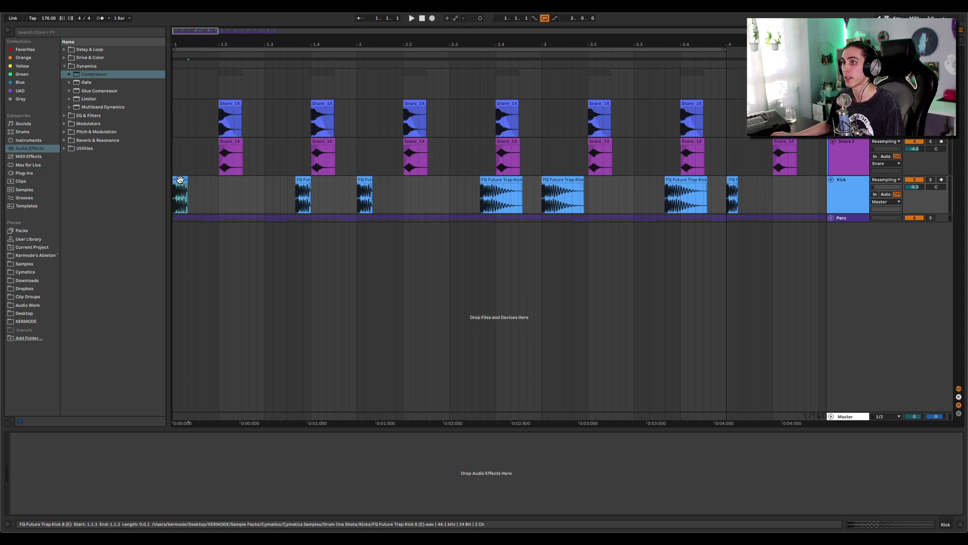
{"action": "key", "text": "space"}
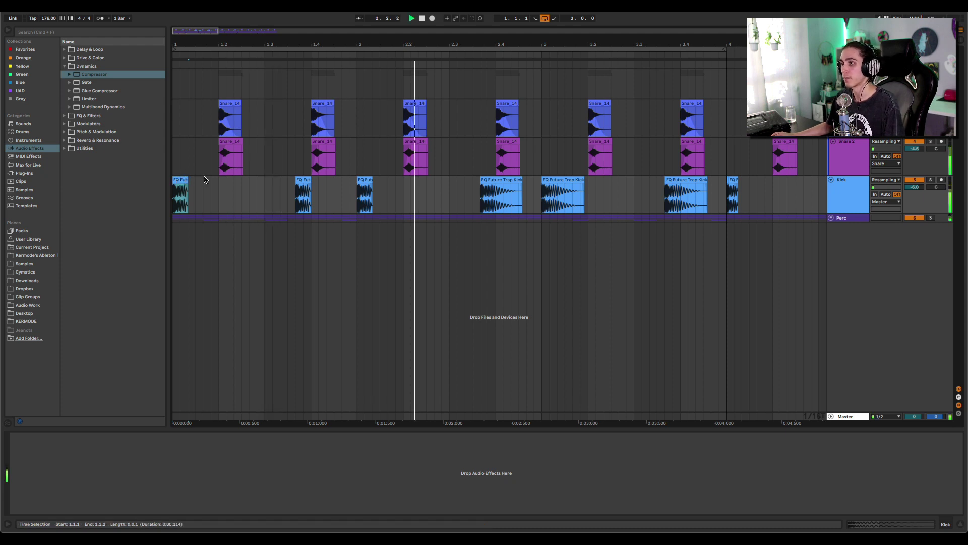
{"action": "key", "text": "space"}
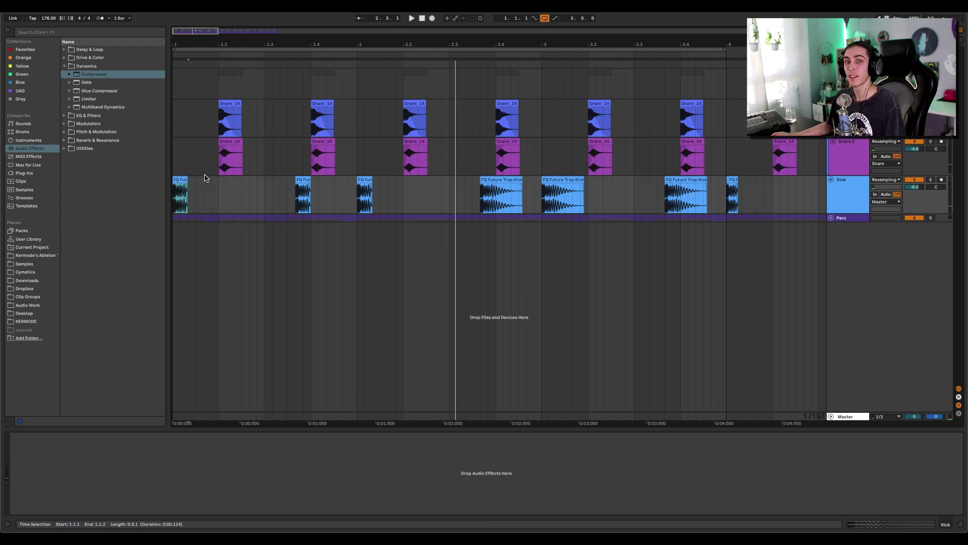
{"action": "key", "text": "super+z"}
{"action": "key", "text": "super+z"}
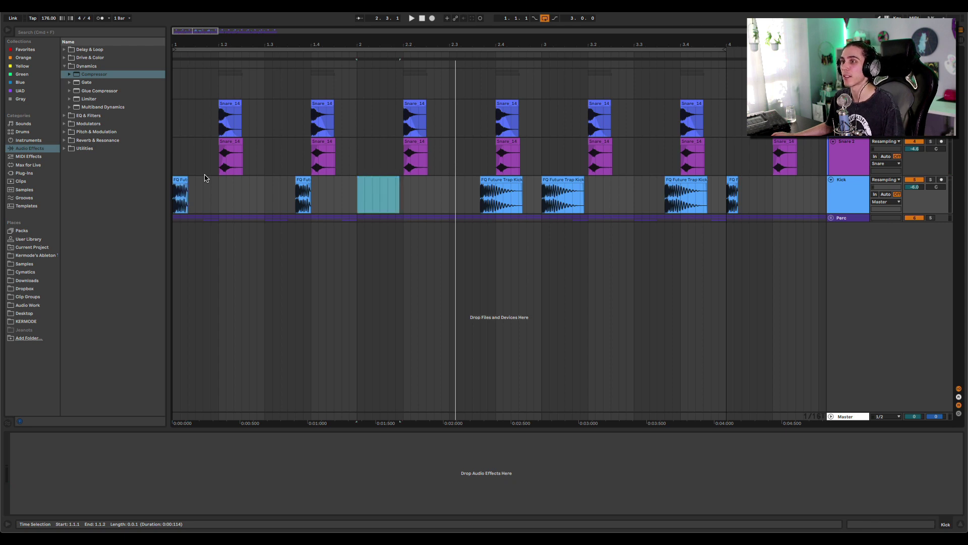
- Highlight the tail and the opening punch of the full-length kick at 2.1.1 to examine its waveform
{"action": "scroll", "coordinate": [377, 209], "scroll_direction": "up", "scroll_amount": 5}
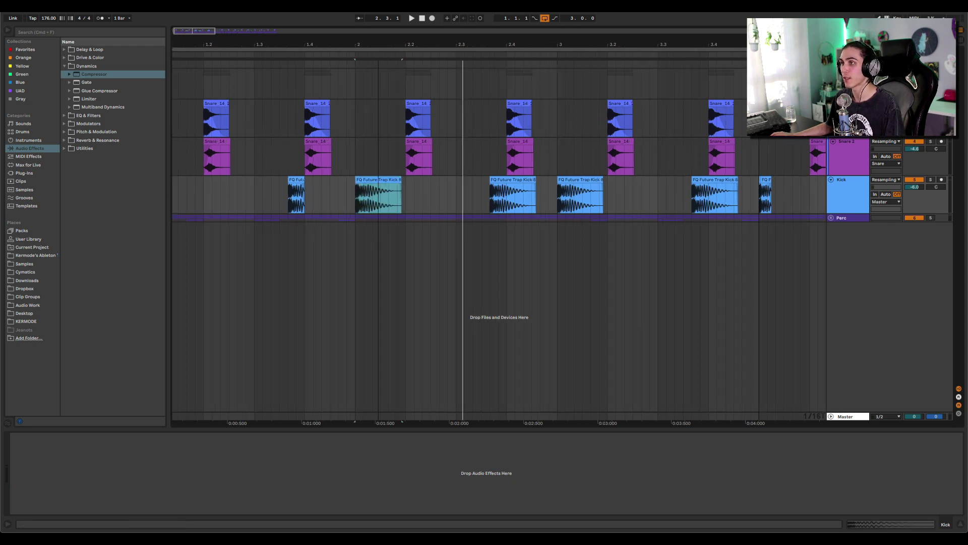
{"action": "left_click_drag", "start_coordinate": [357, 202], "coordinate": [398, 200]}
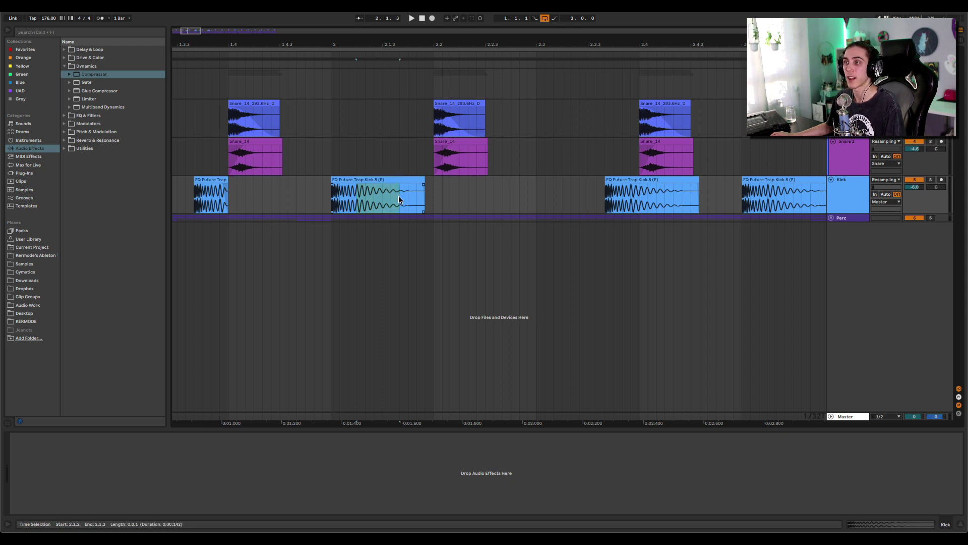
{"action": "left_click_drag", "start_coordinate": [335, 201], "coordinate": [350, 194]}
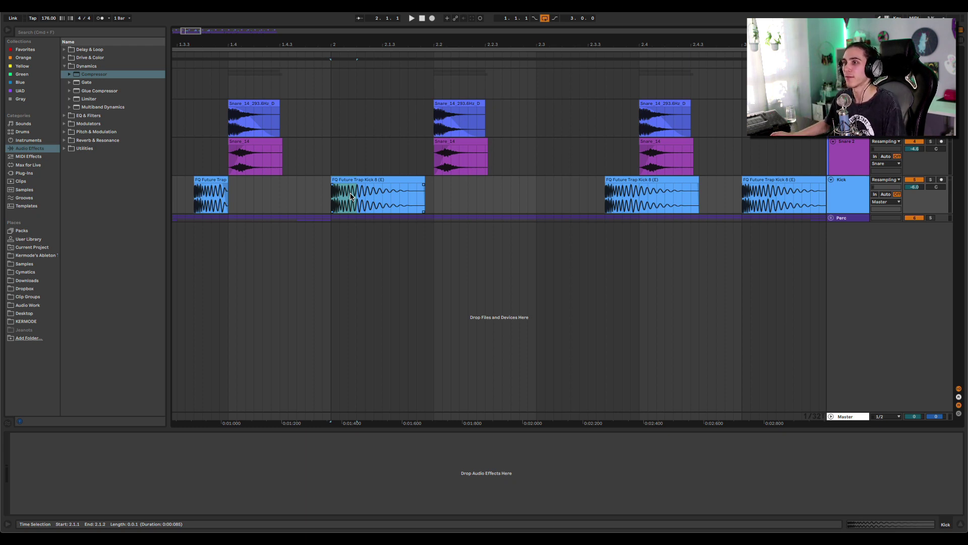
- Play the beat from bar 1 to compare the trimmed kicks with the full-length kick
{"action": "scroll", "coordinate": [182, 194], "scroll_direction": "down", "scroll_amount": 5}
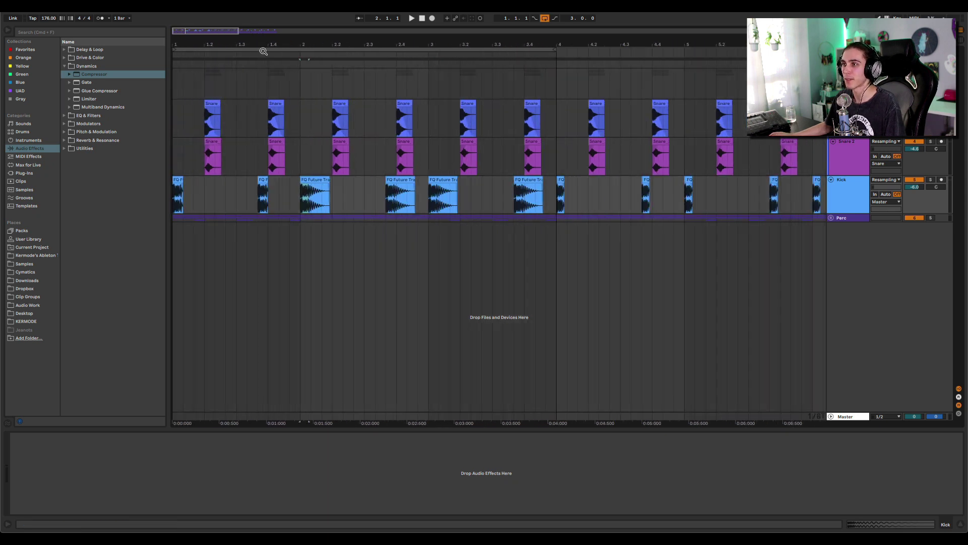
{"action": "left_click", "coordinate": [178, 182]}
{"action": "key", "text": "space"}
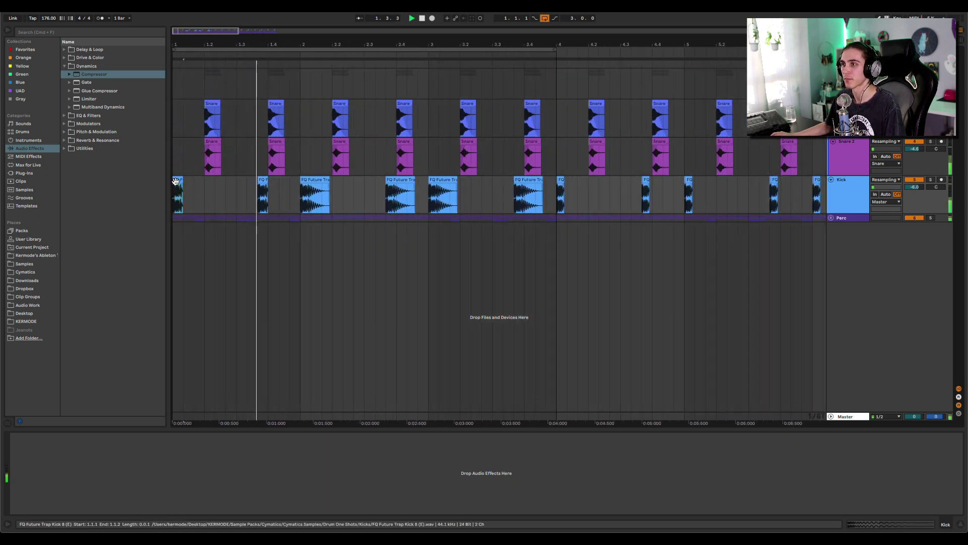
{"action": "key", "text": "space"}
- Inspect the section just after the transient of the kick at 2.1.1, and compare the clip with the trimmed kick at 1.3.3
{"action": "scroll", "coordinate": [308, 202], "scroll_direction": "up", "scroll_amount": 10}
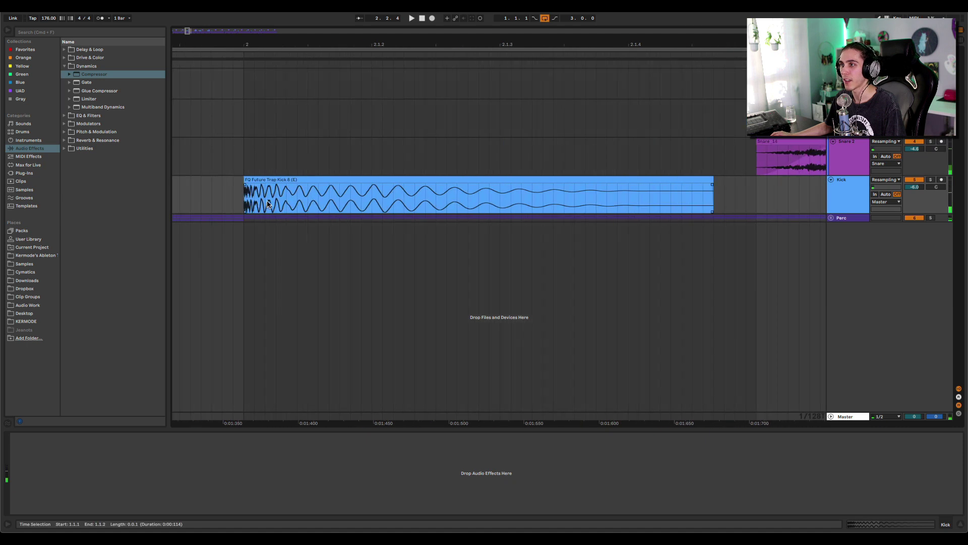
{"action": "left_click_drag", "start_coordinate": [257, 197], "coordinate": [325, 196]}
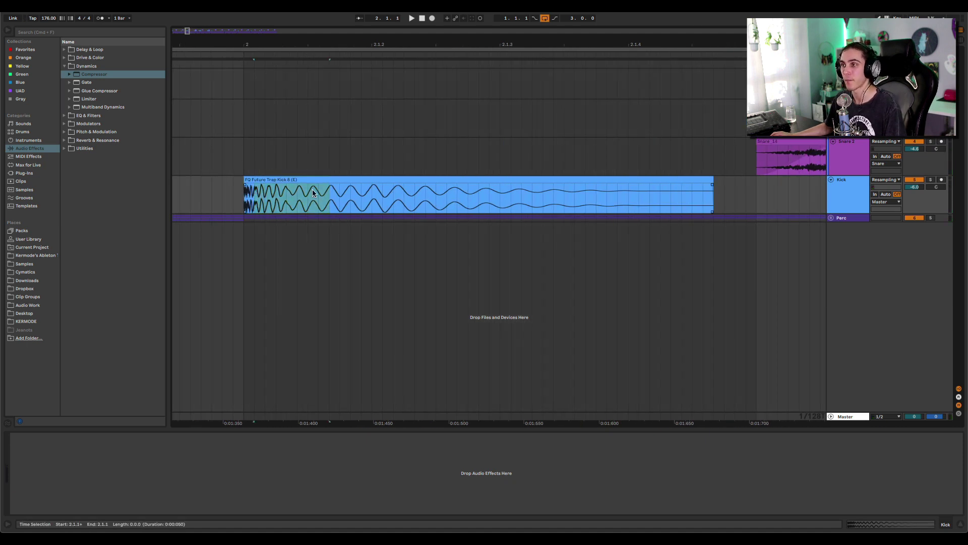
{"action": "left_click", "coordinate": [273, 178]}
{"action": "left_click_drag", "start_coordinate": [417, 40], "coordinate": [342, 39]}
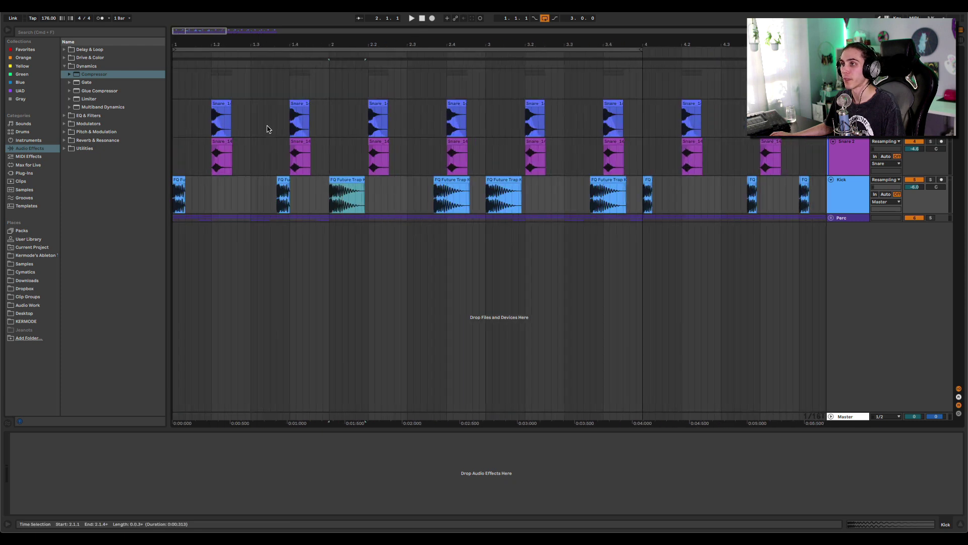
{"action": "left_click", "coordinate": [285, 180]}
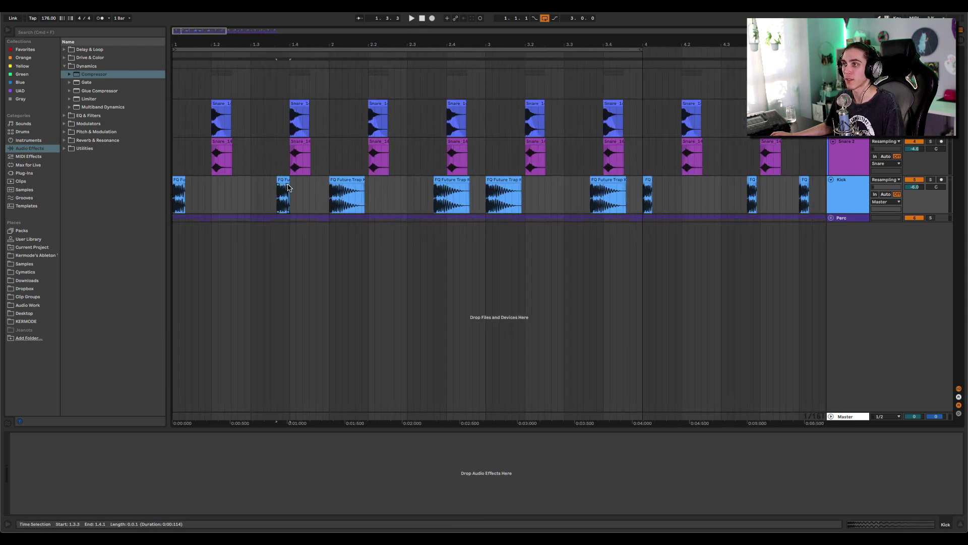
{"action": "left_click", "coordinate": [284, 180]}
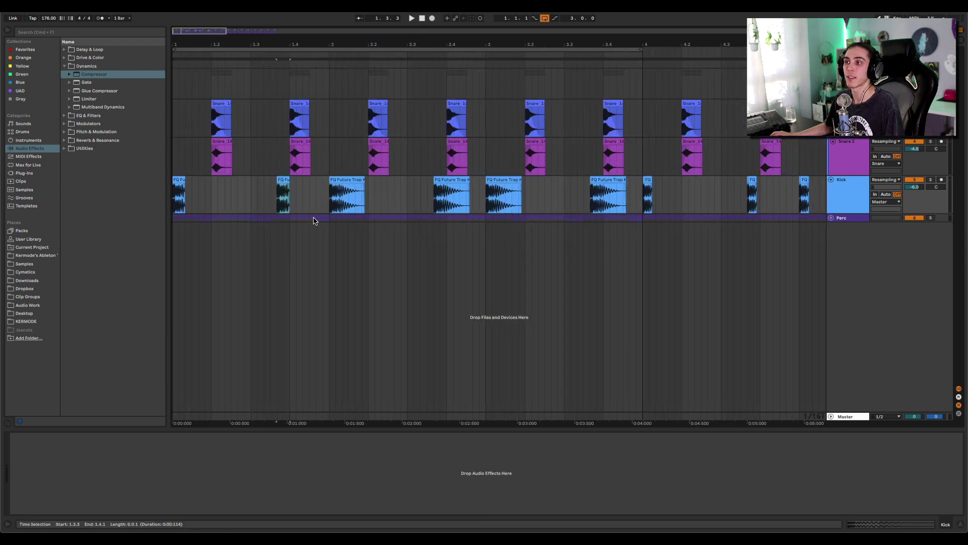
{"action": "left_click", "coordinate": [341, 198]}
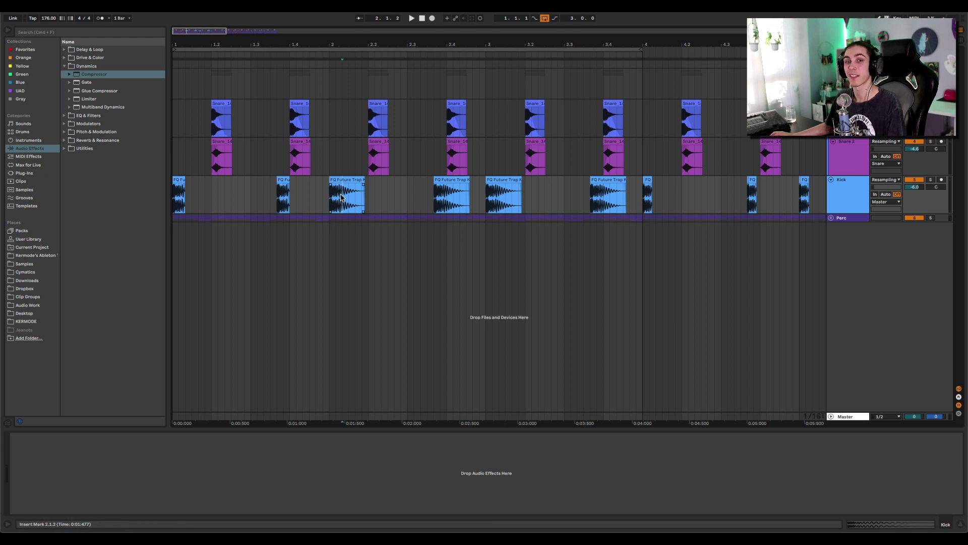
- Highlight about the first 14 ms of the kick at 2.1.1, and play the beat from that clip
{"action": "left_click_drag", "start_coordinate": [330, 44], "coordinate": [327, 126]}
{"action": "scroll", "coordinate": [319, 191], "scroll_direction": "up", "scroll_amount": 3}
{"action": "left_click", "coordinate": [315, 204]}
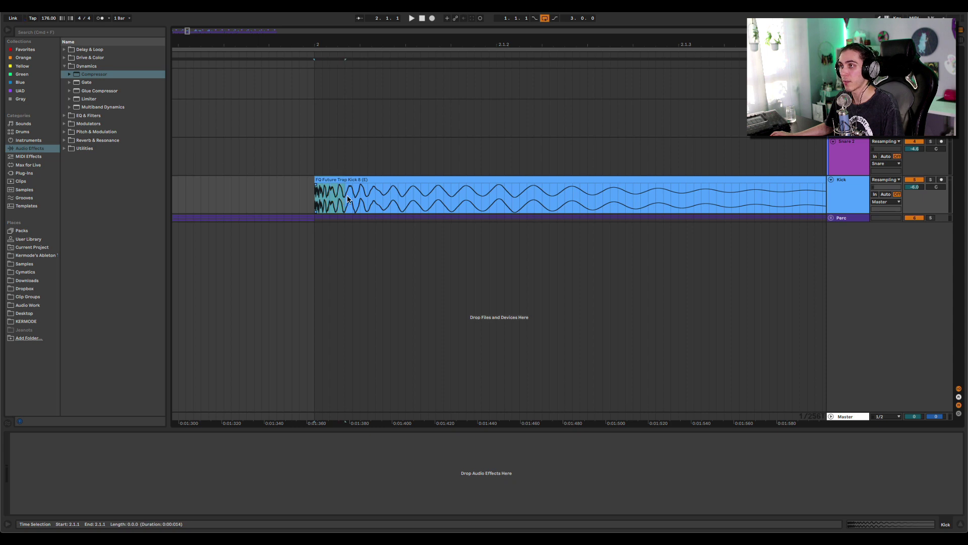
{"action": "left_click", "coordinate": [324, 179]}
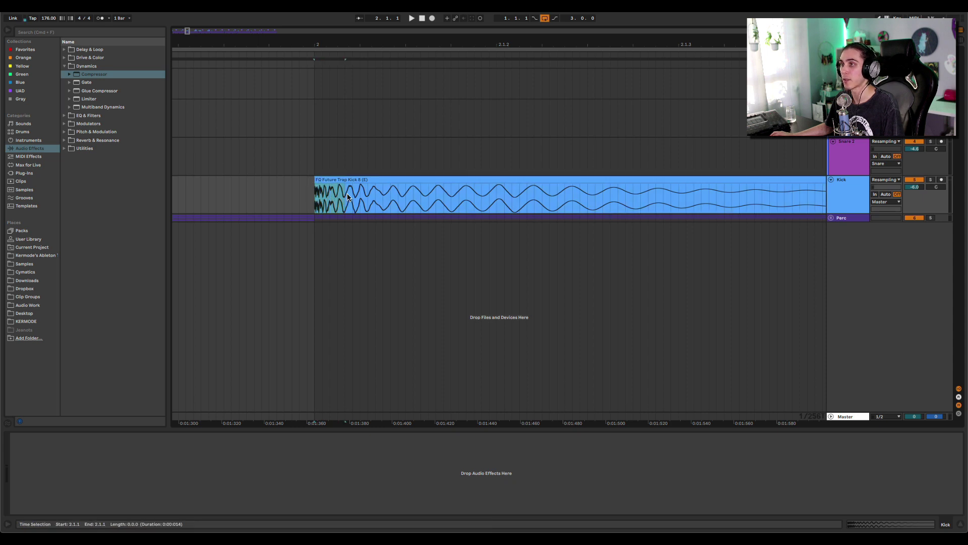
{"action": "key", "text": "space"}
{"action": "key", "text": "space"}
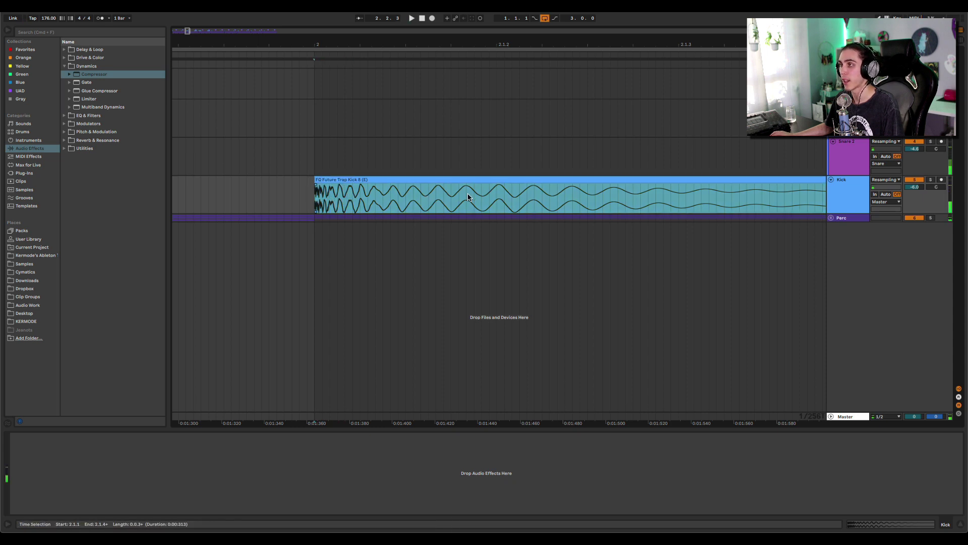
- Delete about 43 ms of audio right after the initial transient of the kick at 2.1.1
{"action": "left_click_drag", "start_coordinate": [426, 194], "coordinate": [586, 191]}
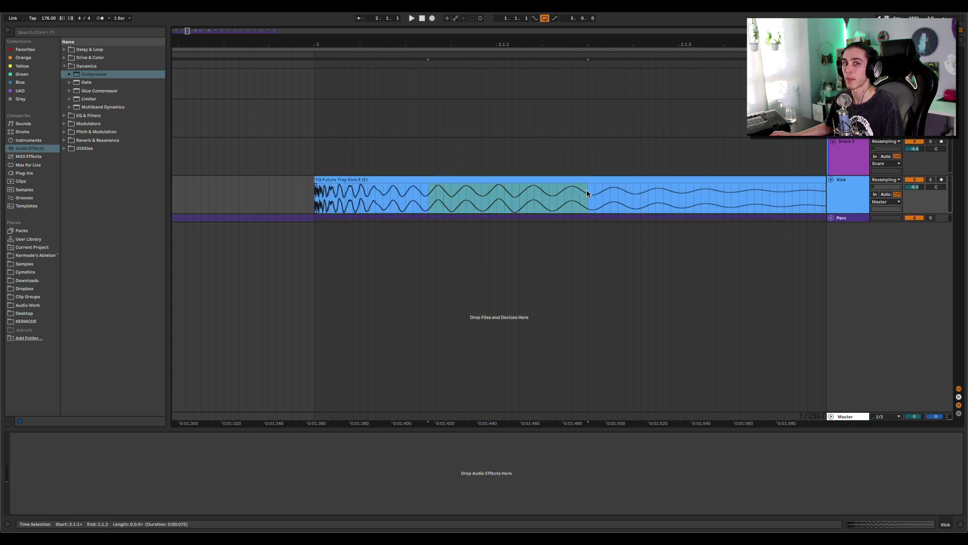
{"action": "left_click_drag", "start_coordinate": [363, 38], "coordinate": [425, 194]}
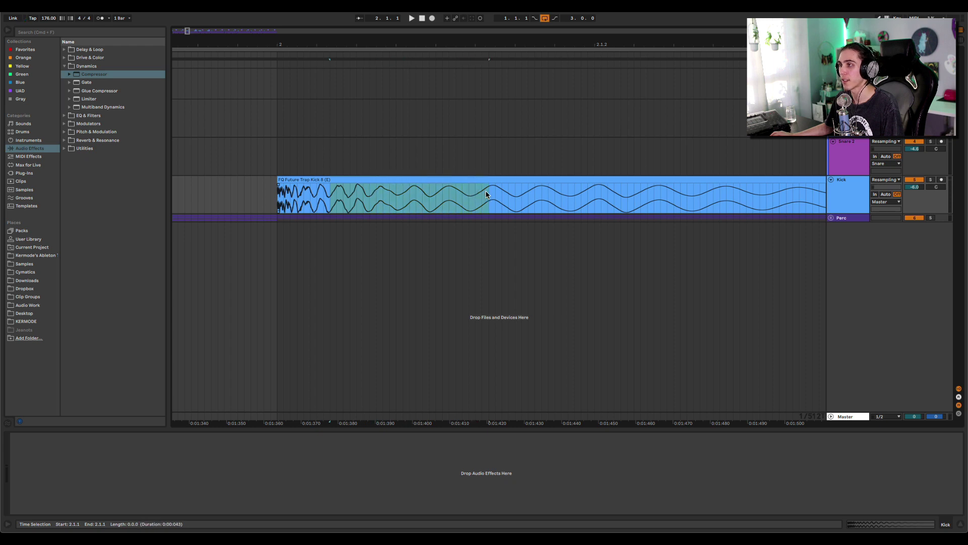
{"action": "left_click", "coordinate": [328, 198]}
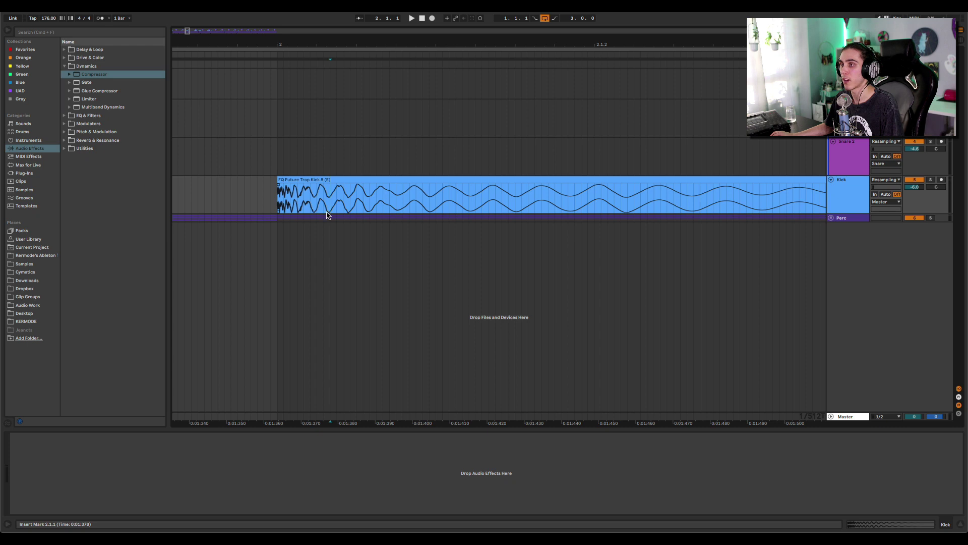
{"action": "left_click_drag", "start_coordinate": [330, 196], "coordinate": [489, 203]}
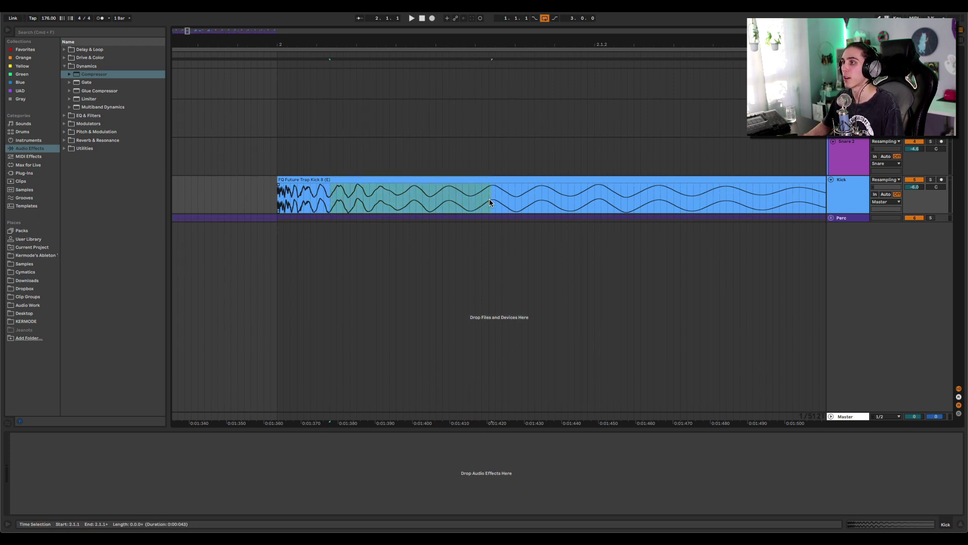
{"action": "key", "text": "Delete"}
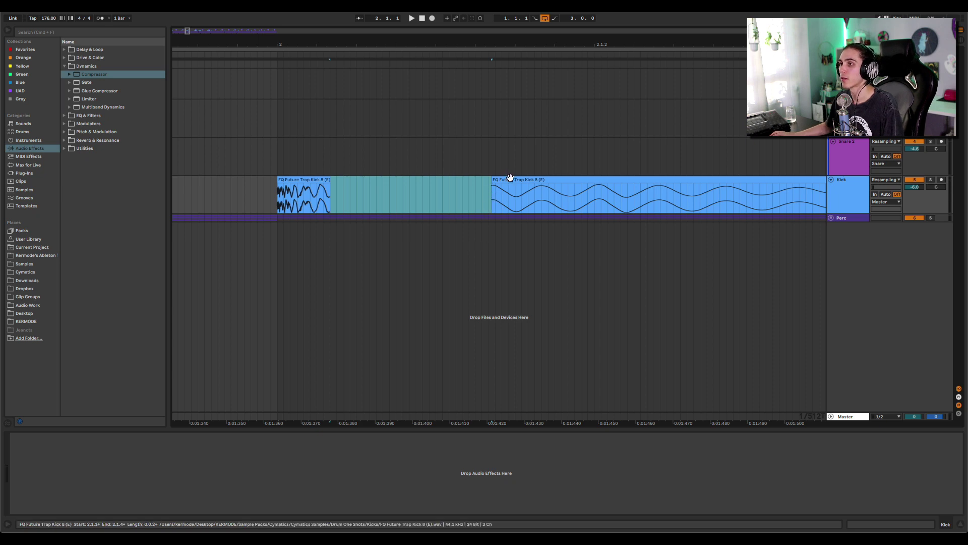
- Move the tail of the kick at 2.1.1 back against the end of its transient, closing the gap between them
{"action": "left_click_drag", "start_coordinate": [501, 180], "coordinate": [354, 188]}
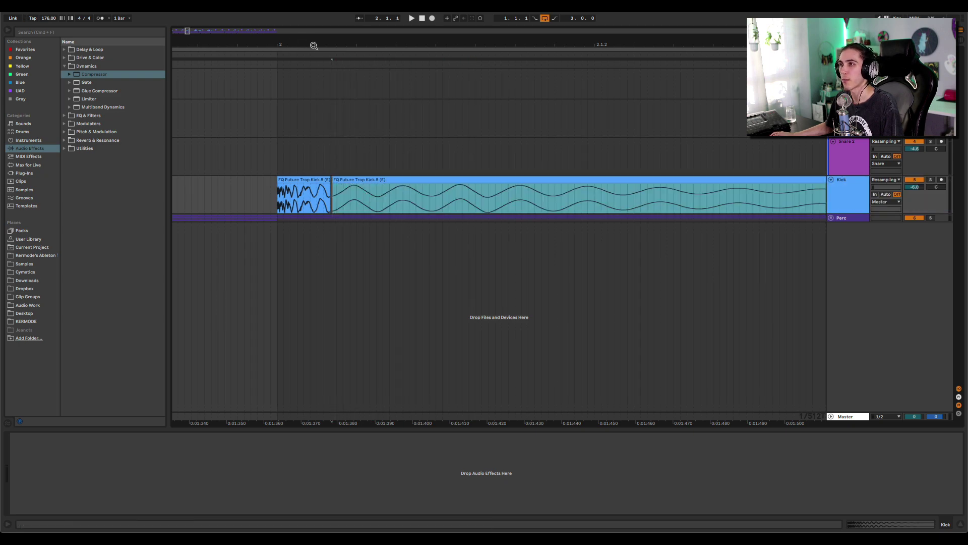
{"action": "left_click_drag", "start_coordinate": [319, 45], "coordinate": [320, 100]}
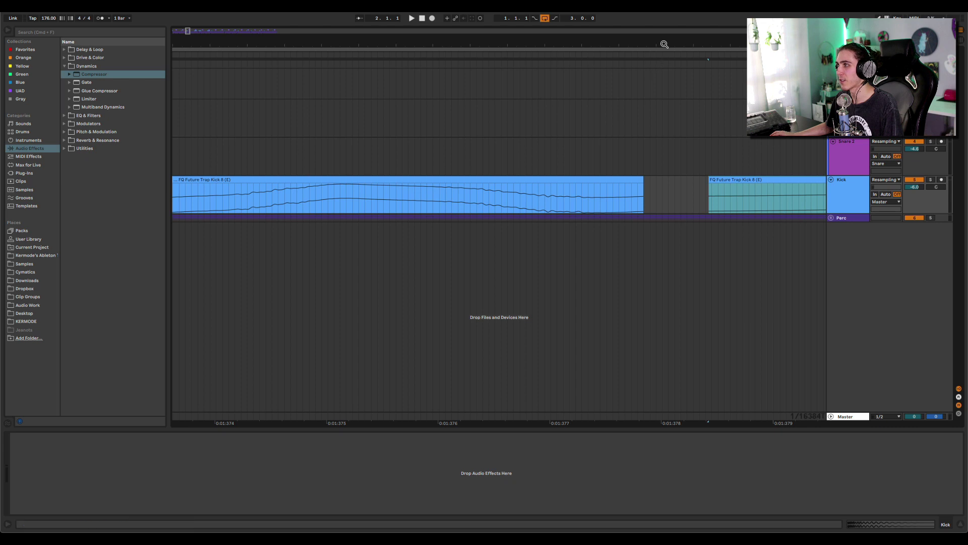
{"action": "left_click_drag", "start_coordinate": [663, 44], "coordinate": [468, 72]}
{"action": "left_click_drag", "start_coordinate": [549, 179], "coordinate": [493, 187]}
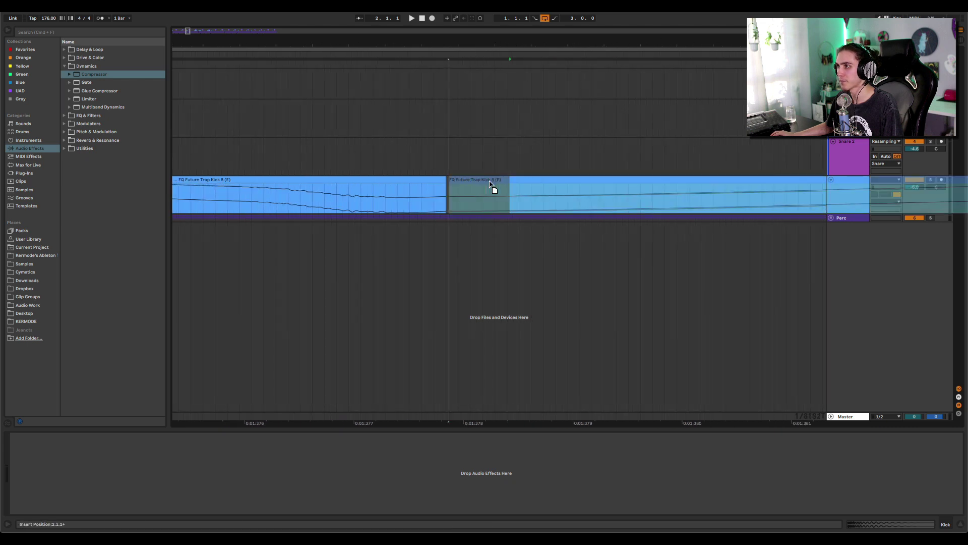
{"action": "mouse_move", "coordinate": [444, 43]}
{"action": "left_mouse_down"}
{"action": "mouse_move", "coordinate": [444, 70]}
{"action": "mouse_move", "coordinate": [445, 41]}
{"action": "left_mouse_up"}
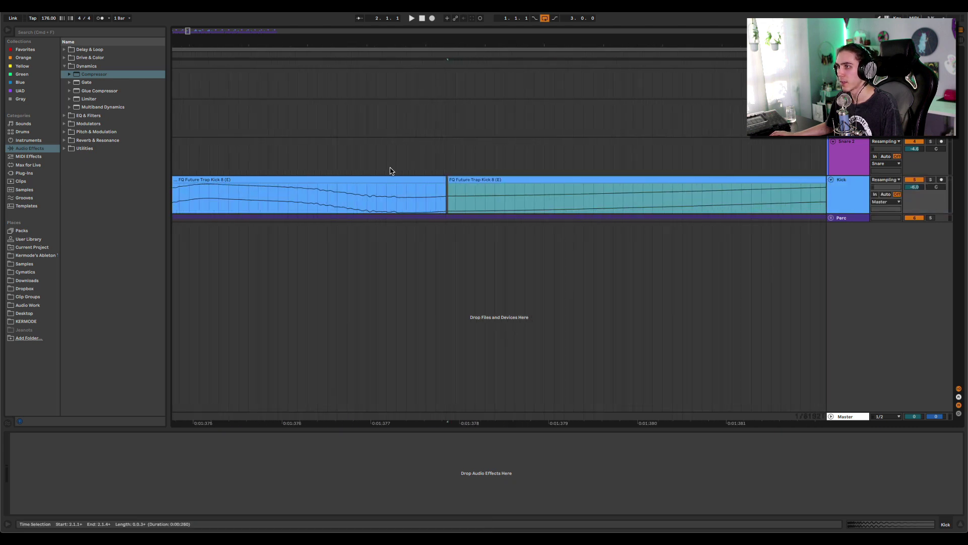
{"action": "left_click_drag", "start_coordinate": [396, 207], "coordinate": [443, 182]}
{"action": "left_click", "coordinate": [437, 193]}
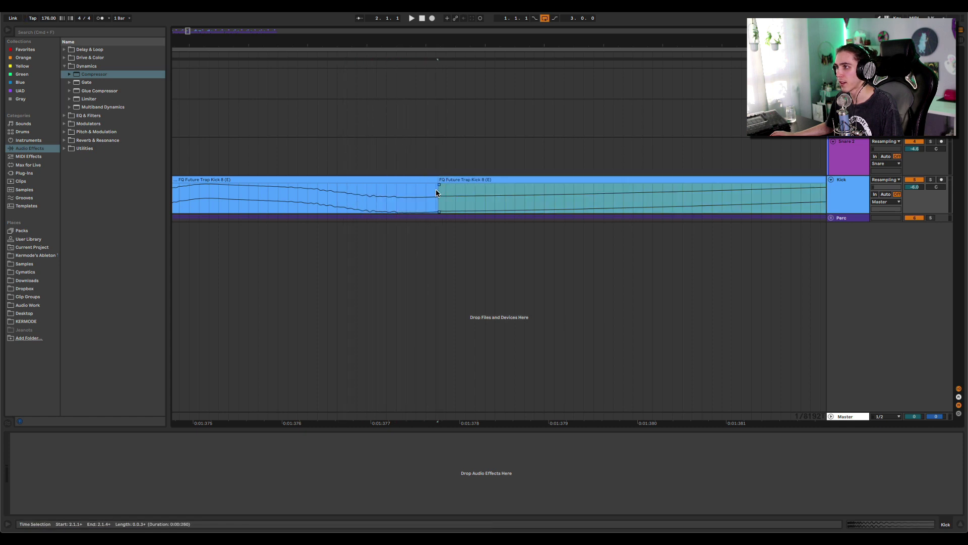
{"action": "left_click_drag", "start_coordinate": [430, 44], "coordinate": [430, 131]}
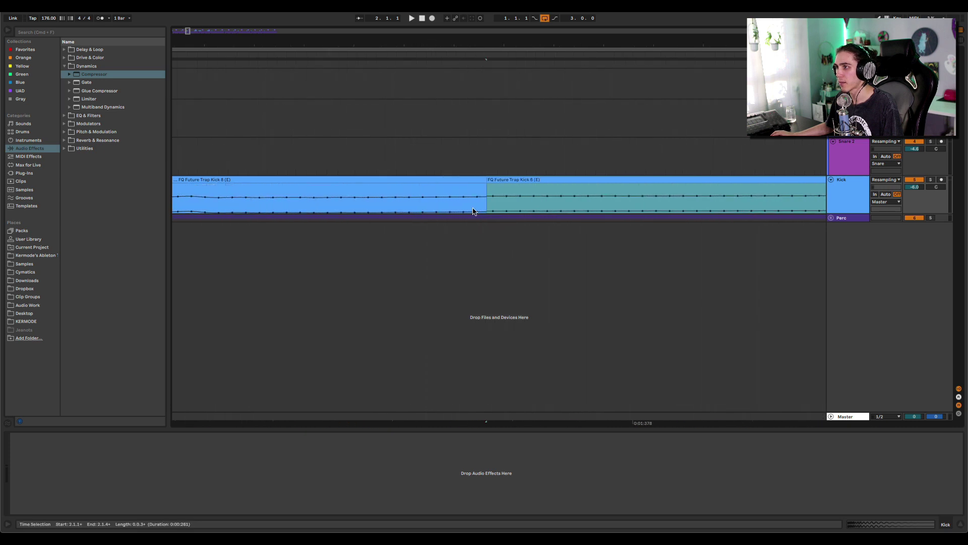
- Separate the tail from the transient of the kick at 2.1.1, trim the transient's end, and rejoin both clips
{"action": "left_click_drag", "start_coordinate": [492, 180], "coordinate": [752, 169]}
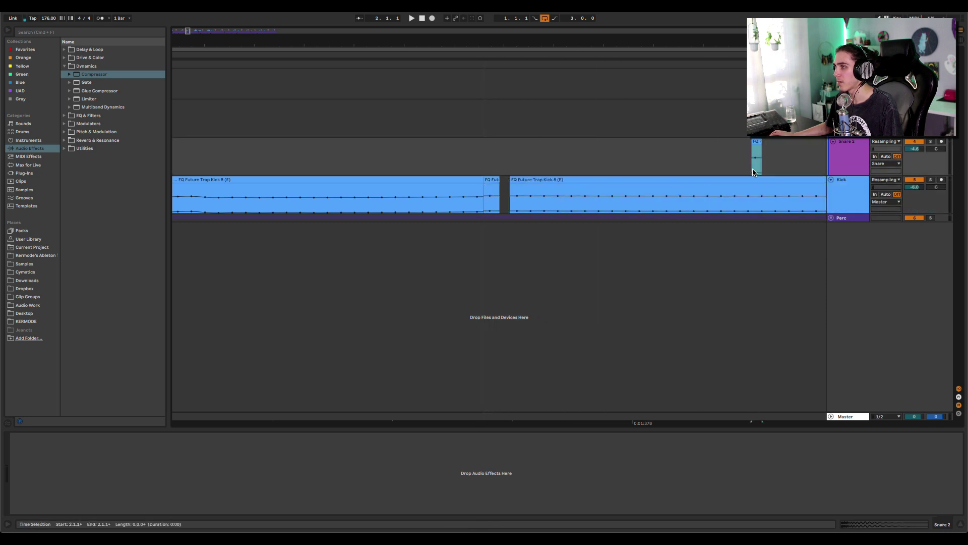
{"action": "key", "text": "ctrl+z"}
{"action": "left_click_drag", "start_coordinate": [514, 181], "coordinate": [597, 179]}
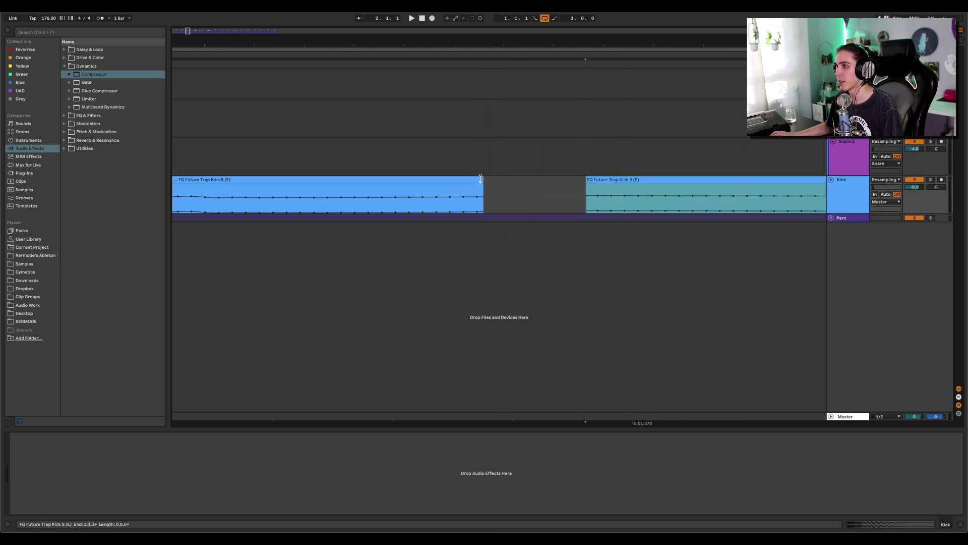
{"action": "left_click_drag", "start_coordinate": [480, 179], "coordinate": [424, 186]}
{"action": "left_click_drag", "start_coordinate": [457, 45], "coordinate": [457, 11]}
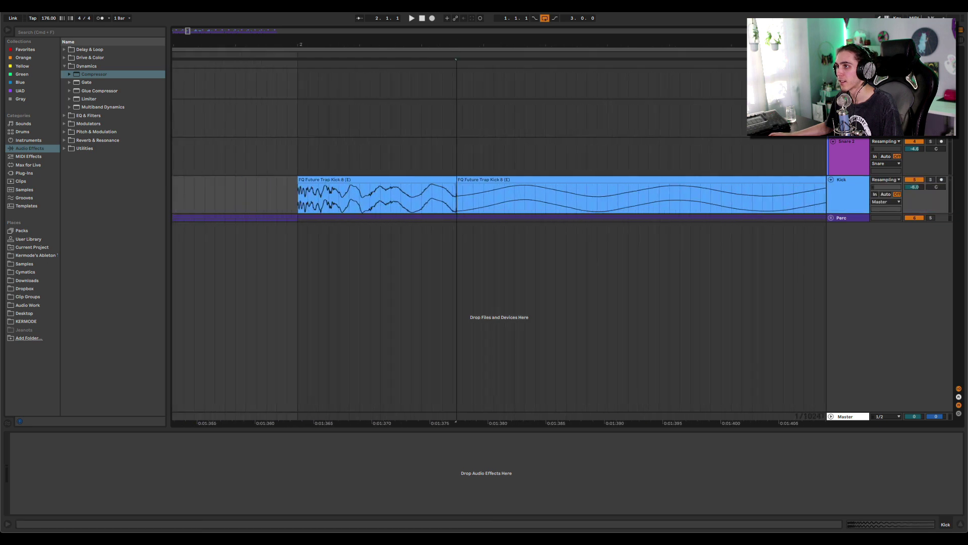
- Play the beat from the rejoined kick at 2.1.1
{"action": "left_click", "coordinate": [440, 173]}
{"action": "left_click", "coordinate": [442, 179]}
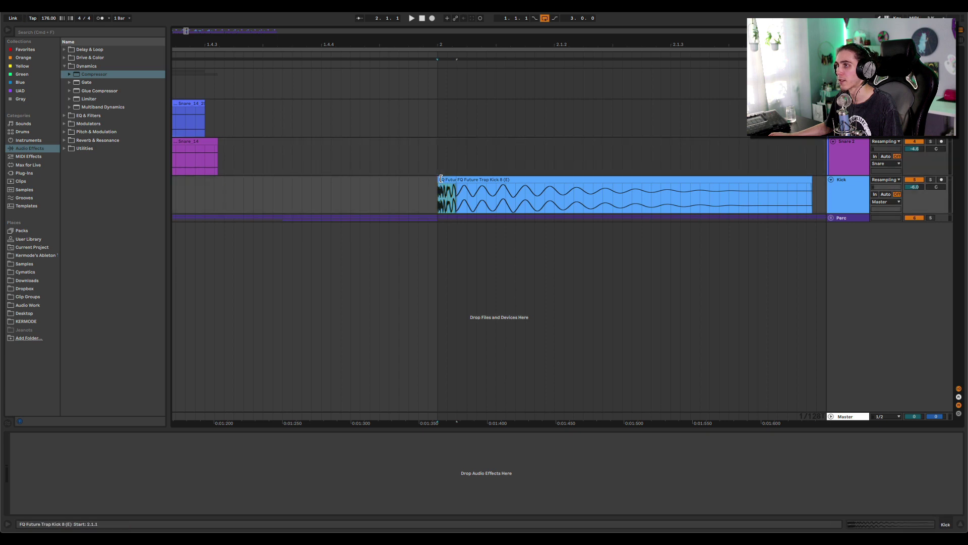
{"action": "key", "text": "space"}
{"action": "key", "text": "space"}
{"action": "key", "text": "space"}
{"action": "key", "text": "space"}
{"action": "key", "text": "space"}
- Shorten the end of the kick at 2.1.1 to match the length of the trimmed kick at 1.3.3
{"action": "left_click_drag", "start_coordinate": [476, 44], "coordinate": [454, 18]}
{"action": "key", "text": "space"}
{"action": "key", "text": "space"}
{"action": "key", "text": "space"}
{"action": "left_click_drag", "start_coordinate": [491, 179], "coordinate": [450, 182]}
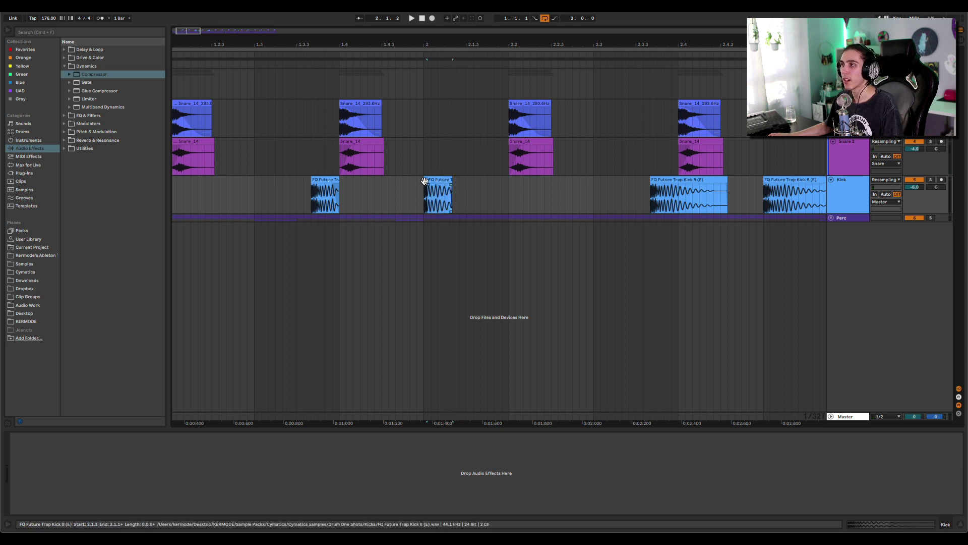
- Play the beat from 2.1.1 and repeatedly from 1.3.3 to compare the middle-cut kick with the simply trimmed one
{"action": "left_click", "coordinate": [425, 181]}
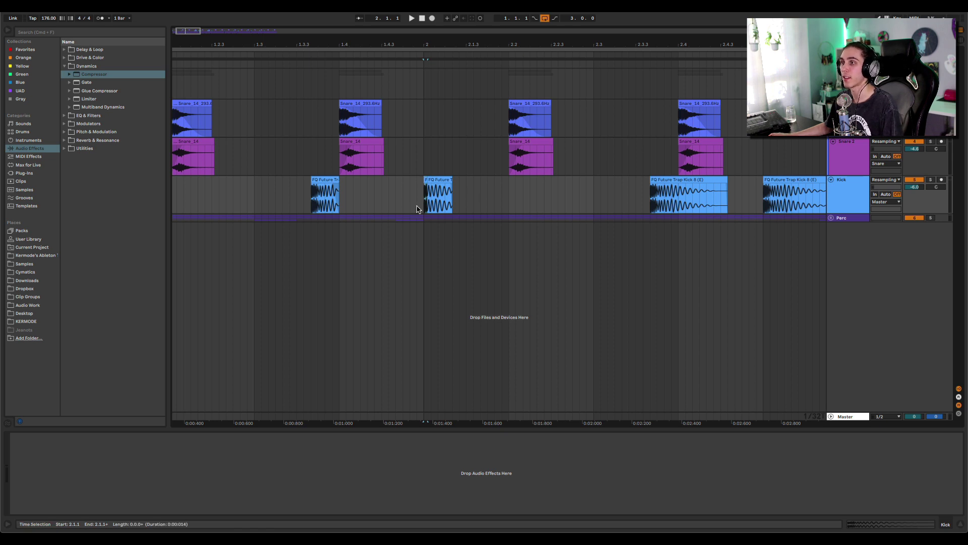
{"action": "key", "text": "space"}
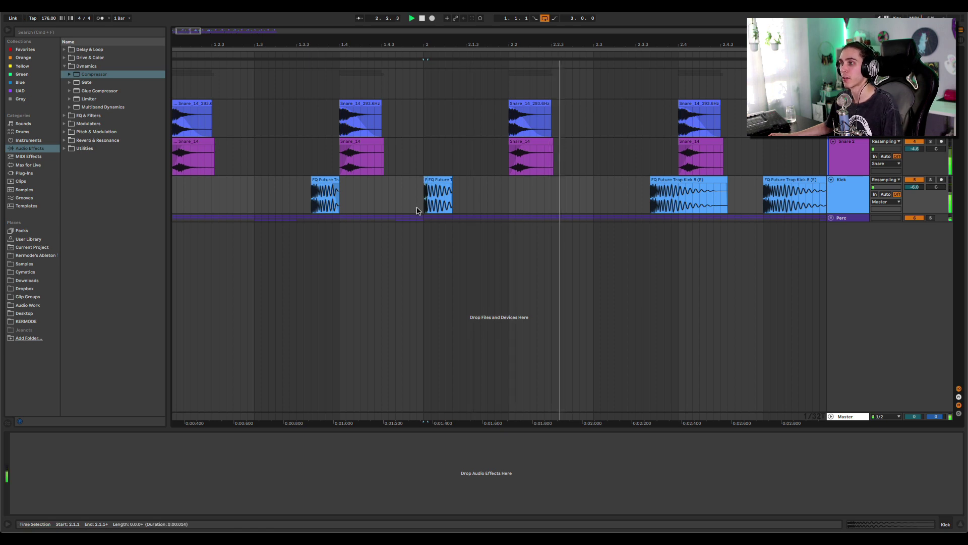
{"action": "left_click", "coordinate": [307, 183]}
{"action": "key", "text": "space"}
{"action": "key", "text": "space"}
{"action": "key", "text": "space"}
{"action": "key", "text": "space"}
{"action": "left_click", "coordinate": [320, 179]}
{"action": "key", "text": "space"}
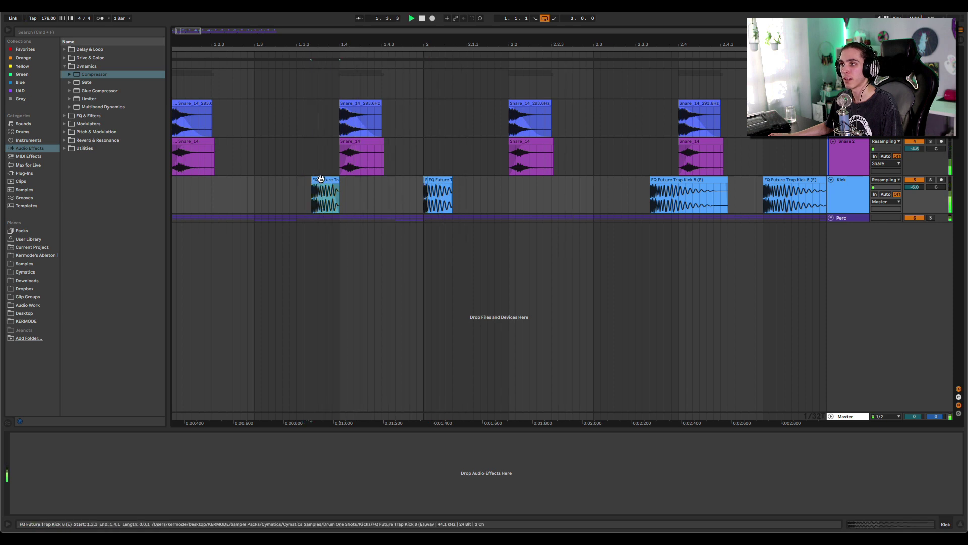
{"action": "key", "text": "space"}
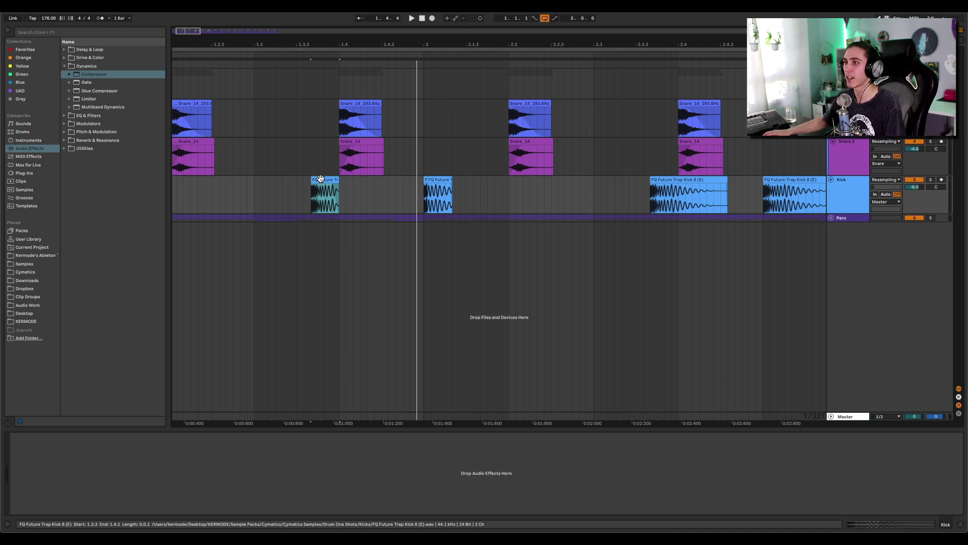
{"action": "key", "text": "space"}
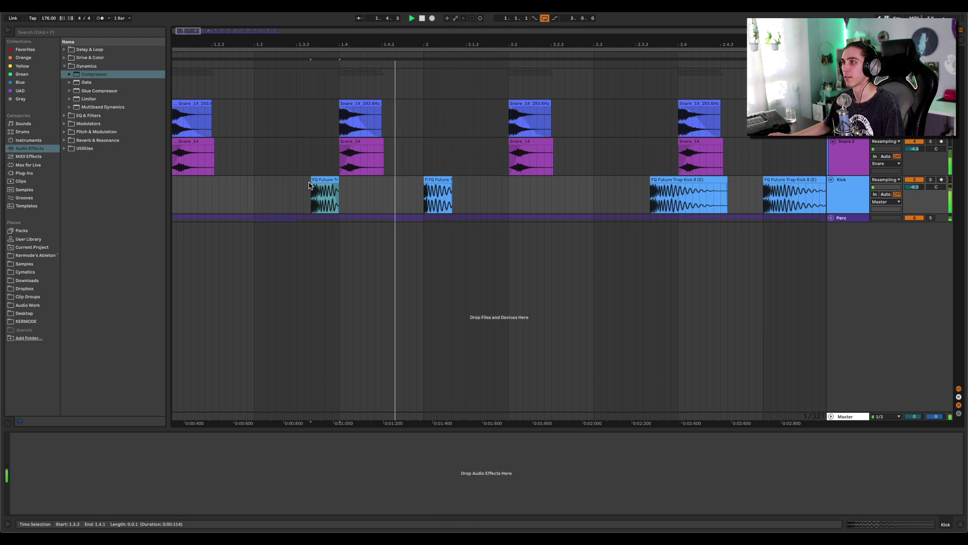
{"action": "key", "text": "space"}
{"action": "left_click", "coordinate": [423, 198]}
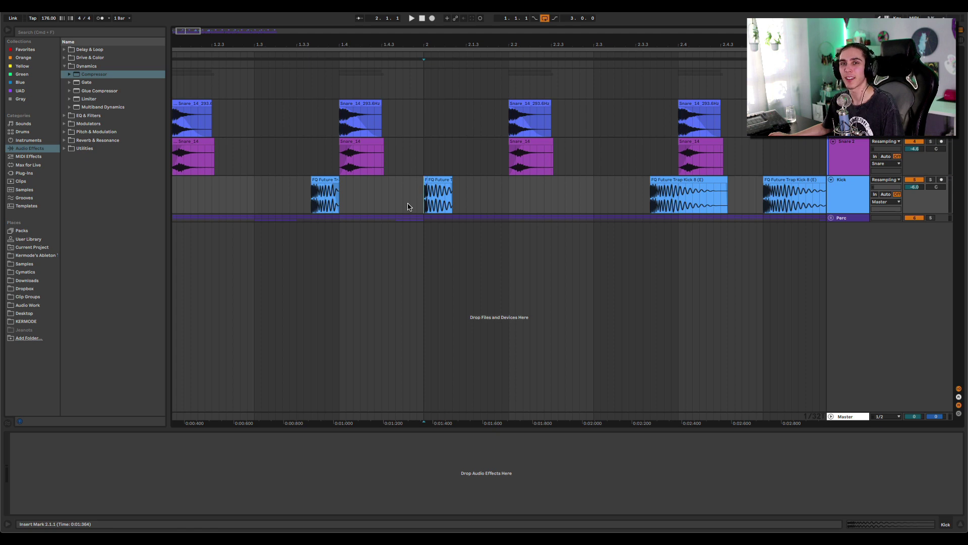
- Search the samples for "kick", place Kermode Cobra Kick 5 on a new audio track at 1.3.1, and delete the Kermode - CSP - Kick 10 clip
{"action": "key", "text": "super+t"}
{"action": "left_click", "coordinate": [52, 32]}
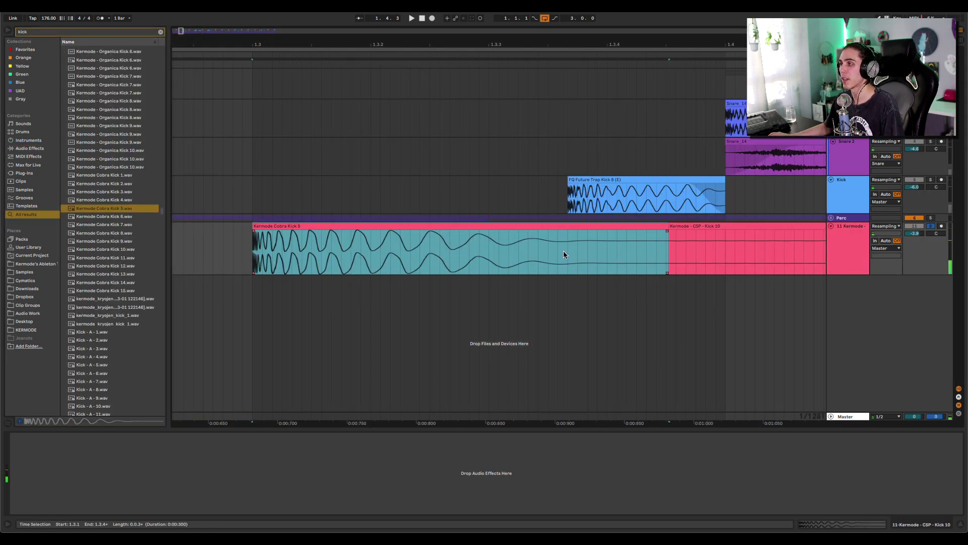
{"action": "left_click", "coordinate": [679, 226]}
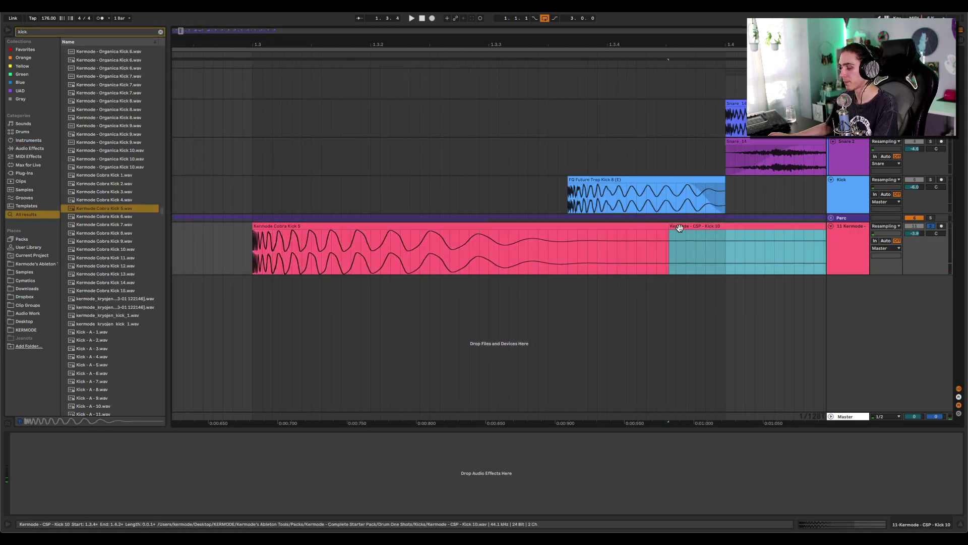
{"action": "key", "text": "Delete"}
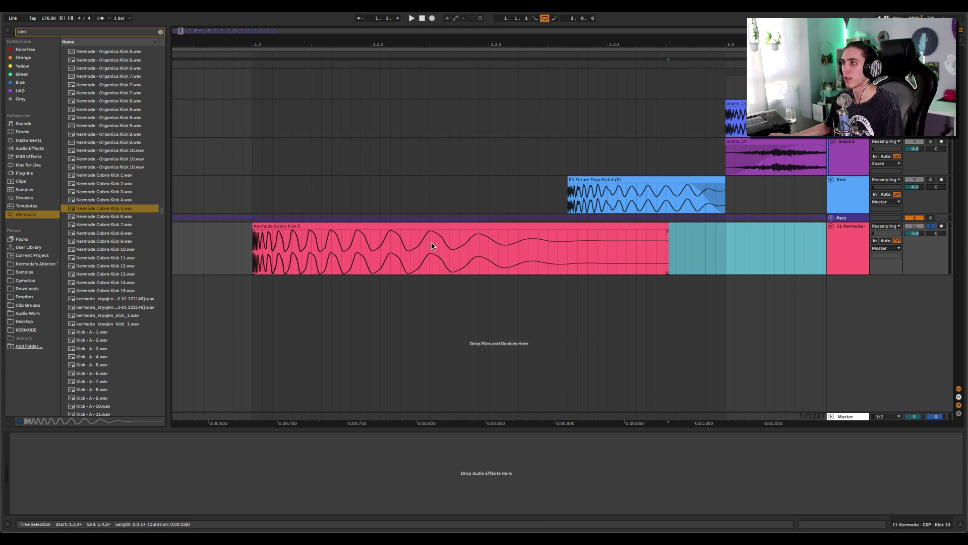
- Split off a section of about 38 ms right after the transient of the Cobra kick at 1.3.1
{"action": "scroll", "coordinate": [257, 242], "scroll_direction": "down", "scroll_amount": 10}
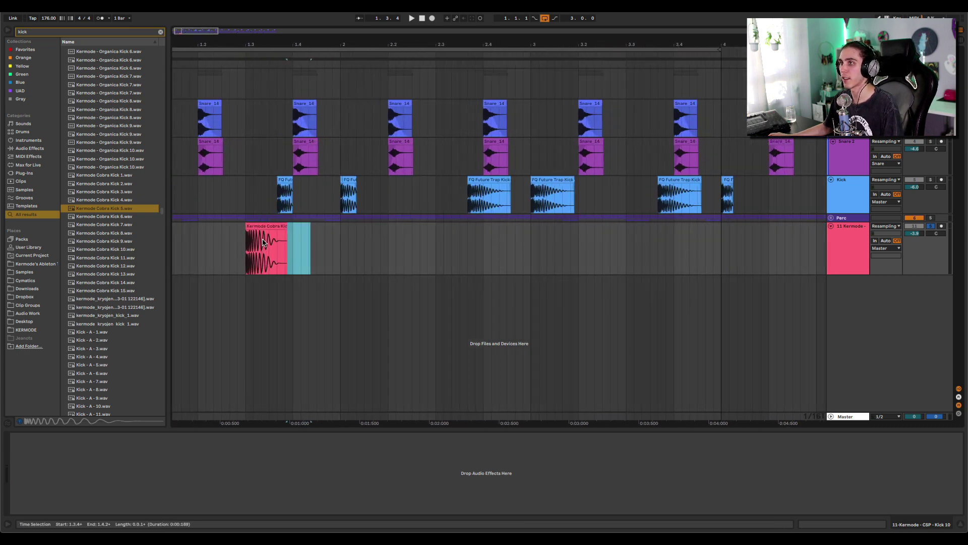
{"action": "left_click_drag", "start_coordinate": [255, 255], "coordinate": [276, 252]}
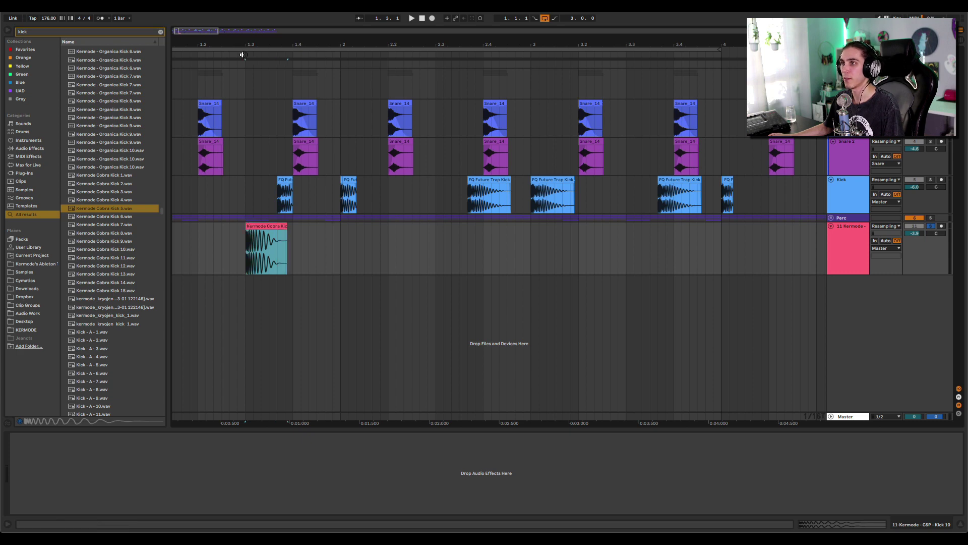
{"action": "left_click_drag", "start_coordinate": [251, 42], "coordinate": [338, 151]}
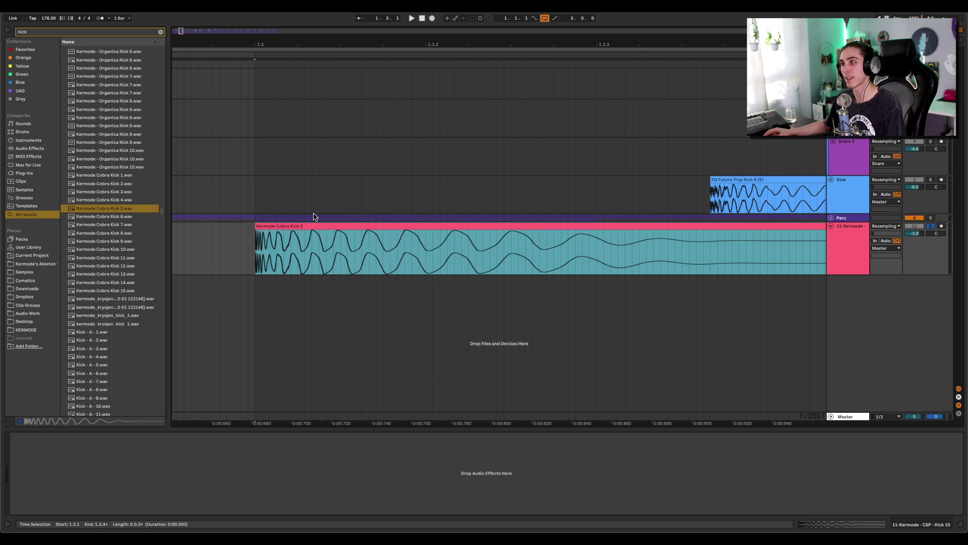
{"action": "left_click", "coordinate": [293, 260]}
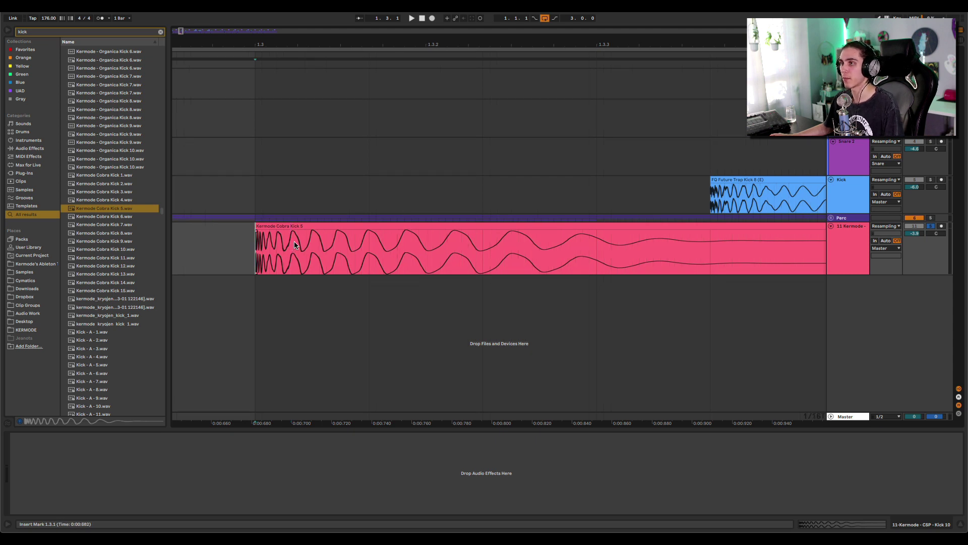
{"action": "key", "text": "super+1"}
{"action": "key", "text": "super+1"}
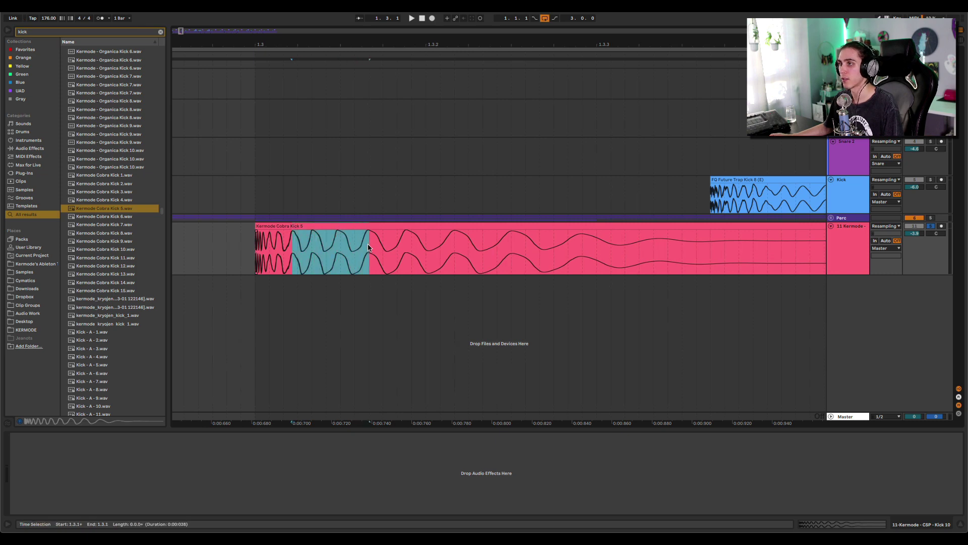
{"action": "key", "text": "super+e"}
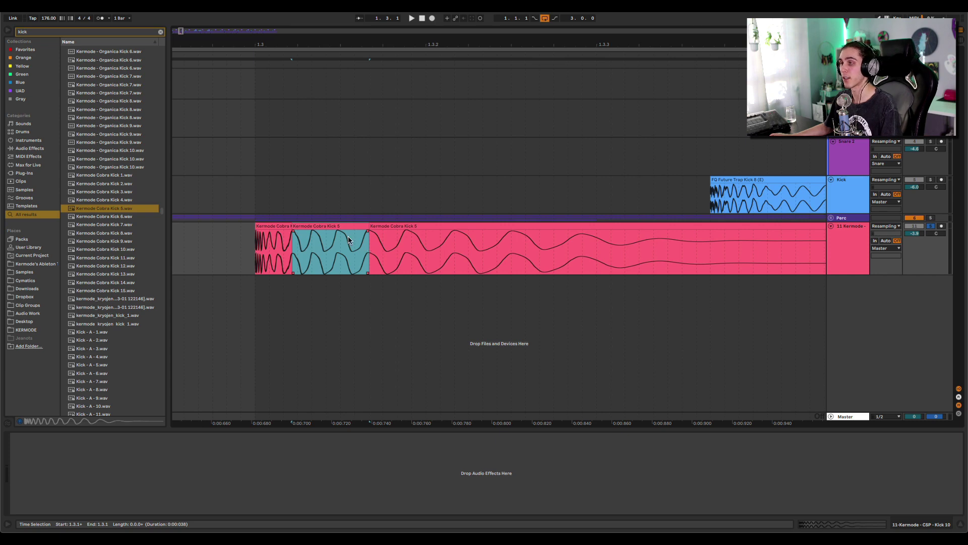
- Duplicate the split Cobra kick on its track so that the copy starts at 1.4.3
{"action": "left_click", "coordinate": [280, 226]}
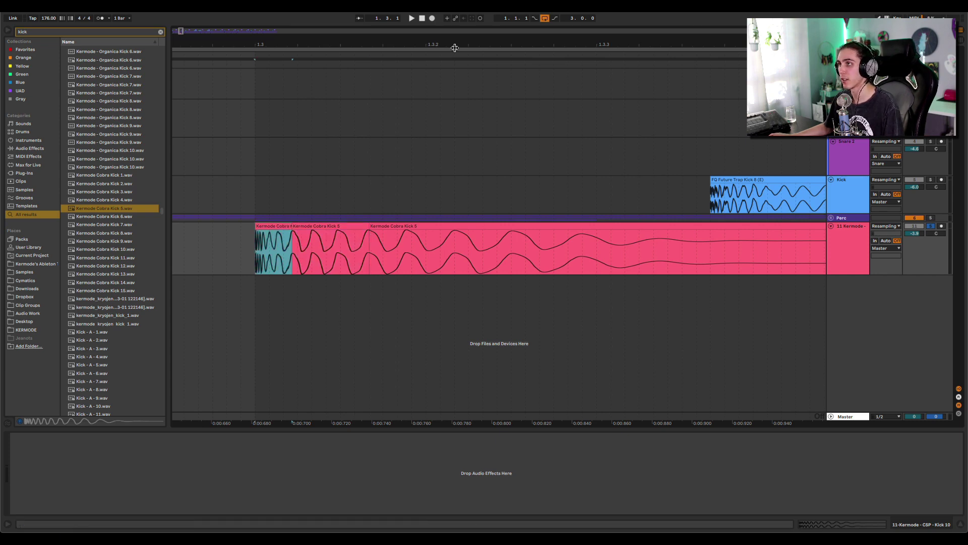
{"action": "left_click_drag", "start_coordinate": [455, 48], "coordinate": [209, 54]}
{"action": "left_click_drag", "start_coordinate": [233, 239], "coordinate": [207, 241]}
{"action": "key", "text": "super+d"}
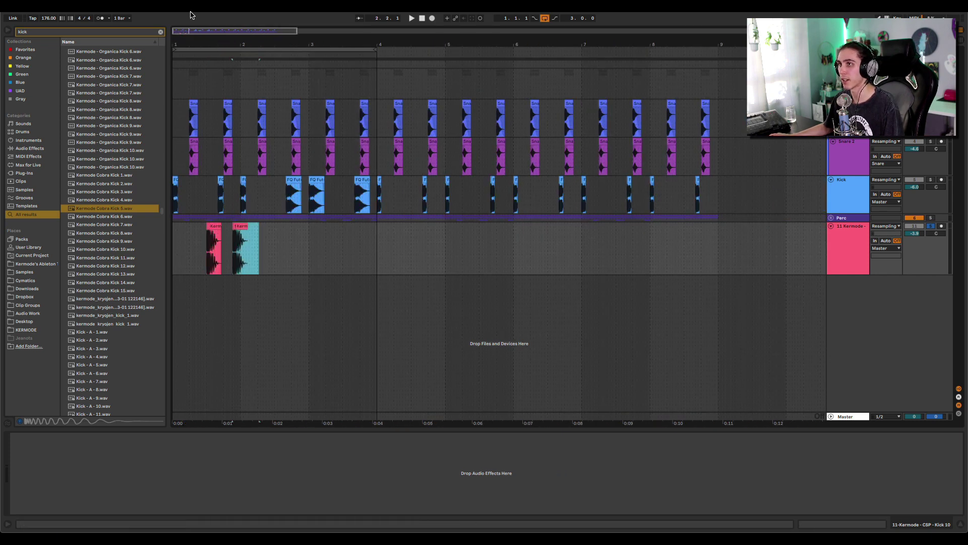
{"action": "key", "text": "z"}
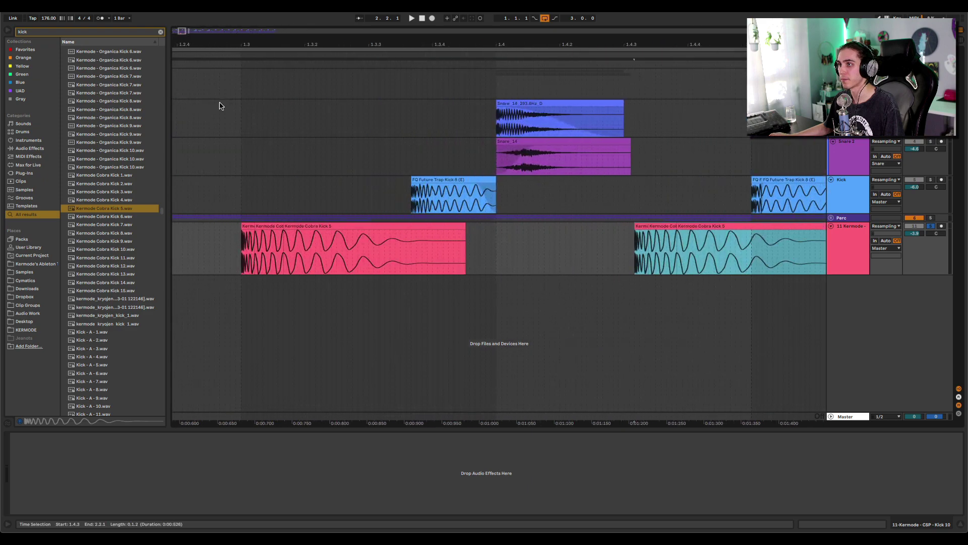
- Delete the split-off middle section of the Cobra kick at 1.3.1
{"action": "left_click", "coordinate": [252, 226]}
{"action": "left_click_drag", "start_coordinate": [246, 41], "coordinate": [255, 169]}
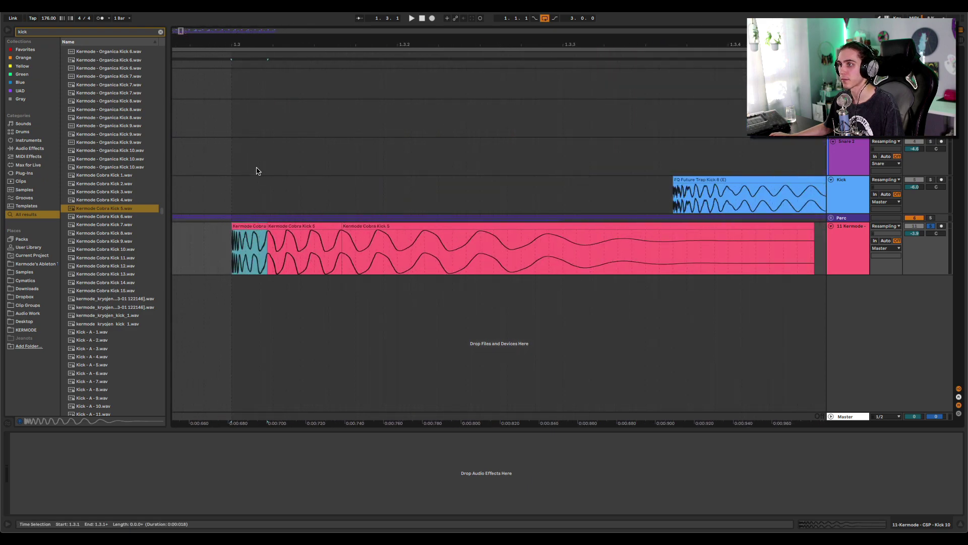
{"action": "left_click", "coordinate": [290, 224]}
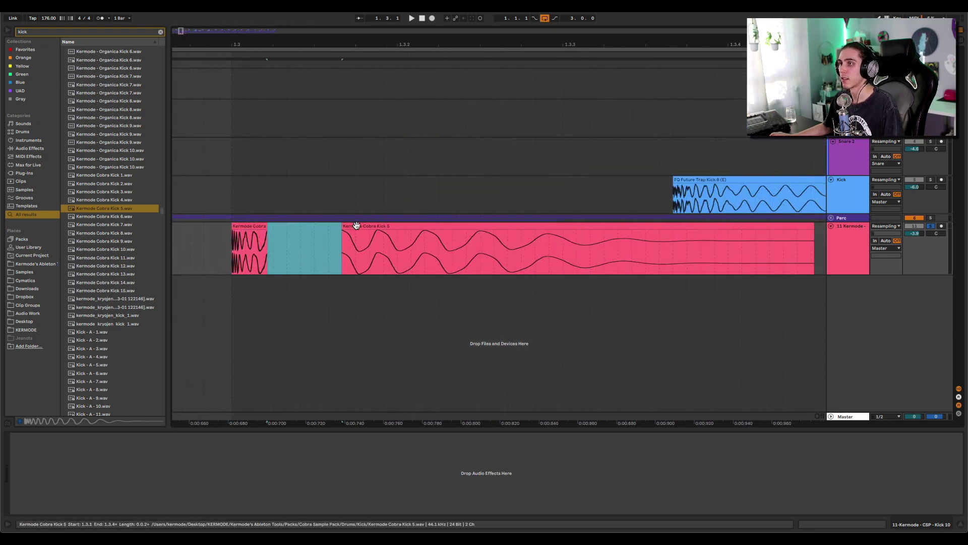
- Move the tail of the Cobra kick at 1.3.1 back against its transient, aligning the two waveforms at the joint
{"action": "left_click_drag", "start_coordinate": [354, 223], "coordinate": [283, 241]}
{"action": "left_click_drag", "start_coordinate": [262, 46], "coordinate": [245, 246]}
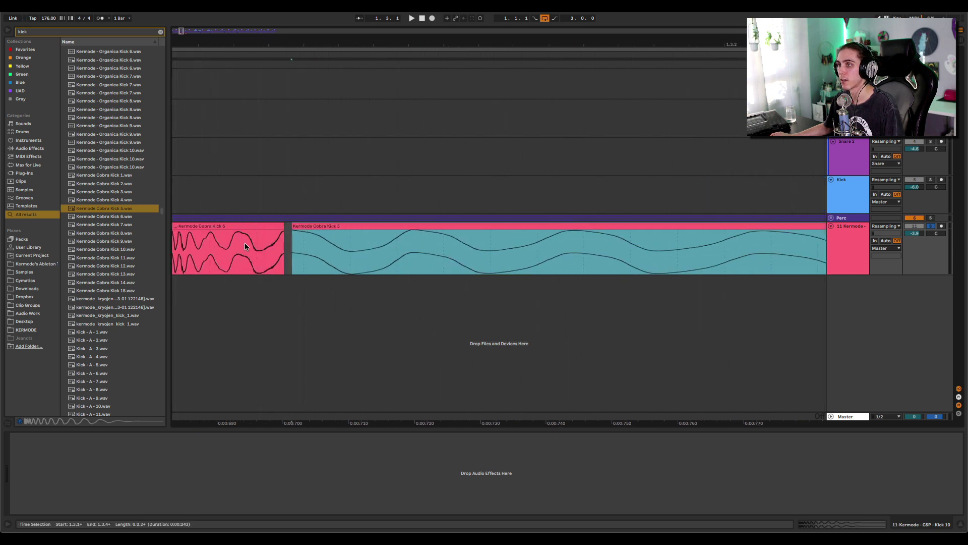
{"action": "left_click", "coordinate": [284, 228]}
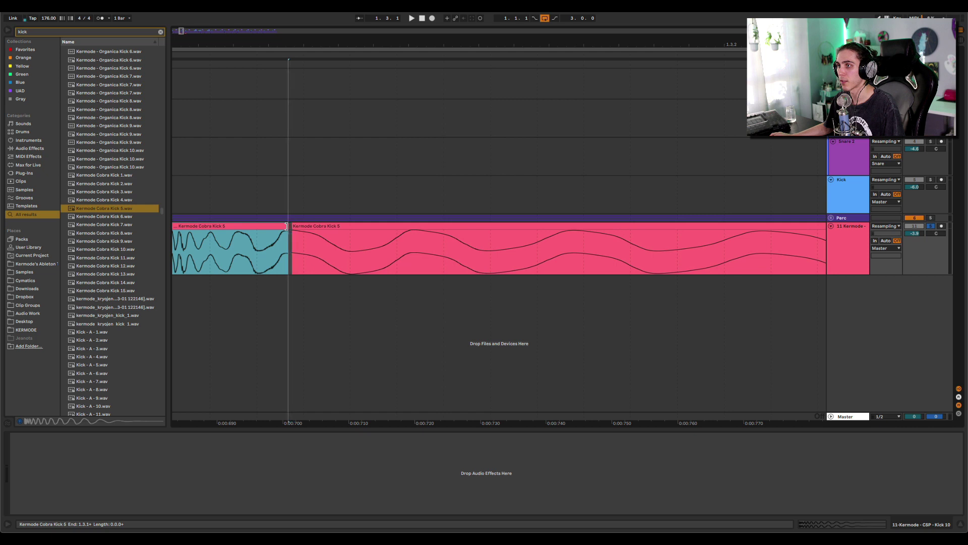
{"action": "left_click_drag", "start_coordinate": [299, 225], "coordinate": [294, 226]}
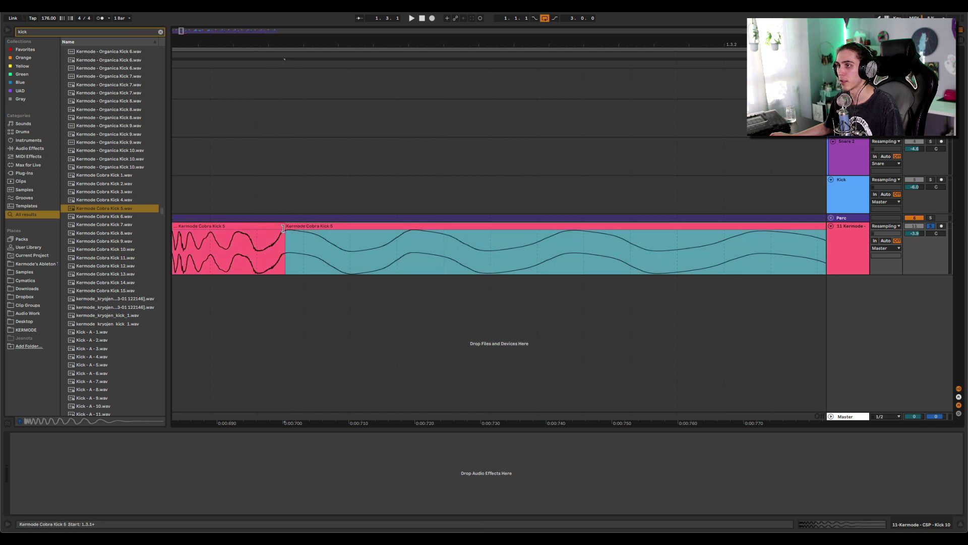
{"action": "left_click_drag", "start_coordinate": [277, 41], "coordinate": [308, 115]}
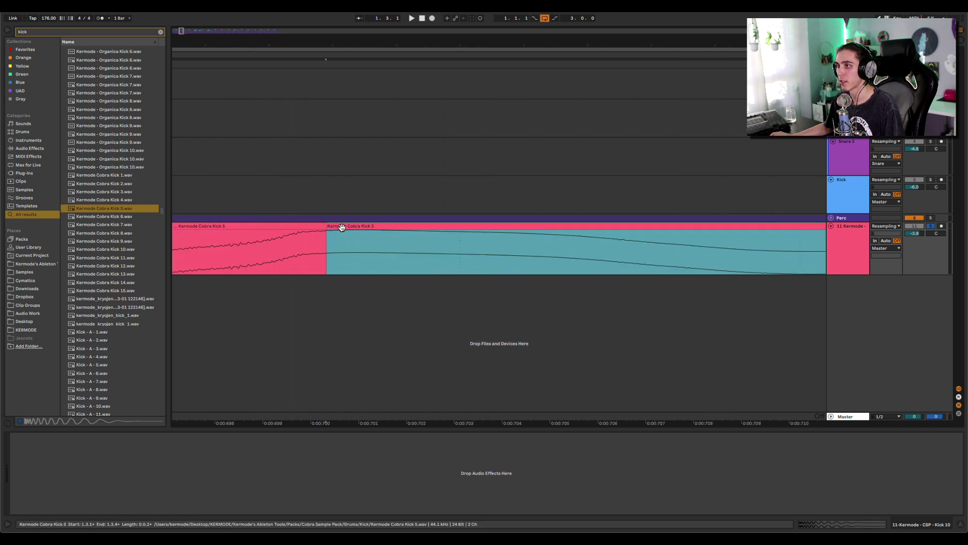
- Add a very short crossfade at the joint between the transient and the tail of the Cobra kick at 1.3.1
{"action": "left_click_drag", "start_coordinate": [329, 44], "coordinate": [328, 109]}
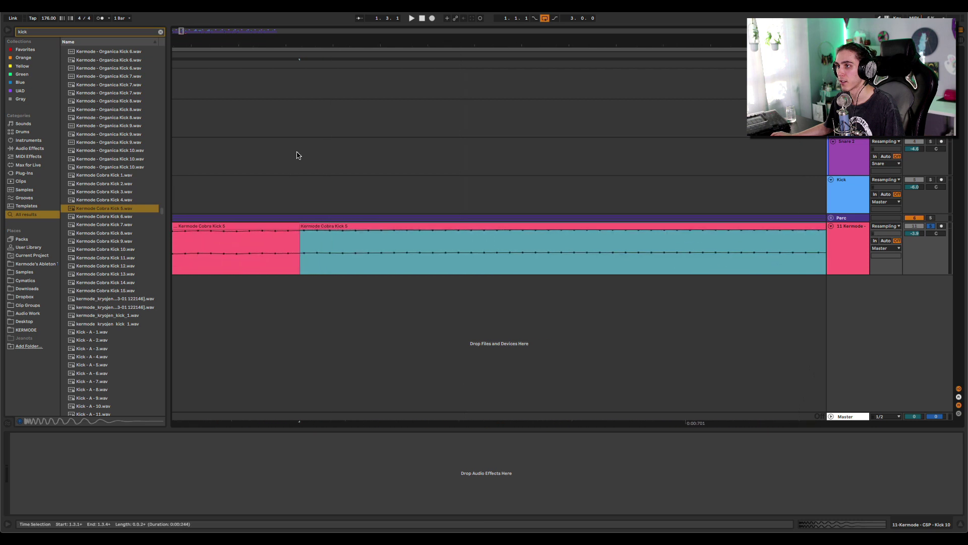
{"action": "left_click", "coordinate": [302, 222]}
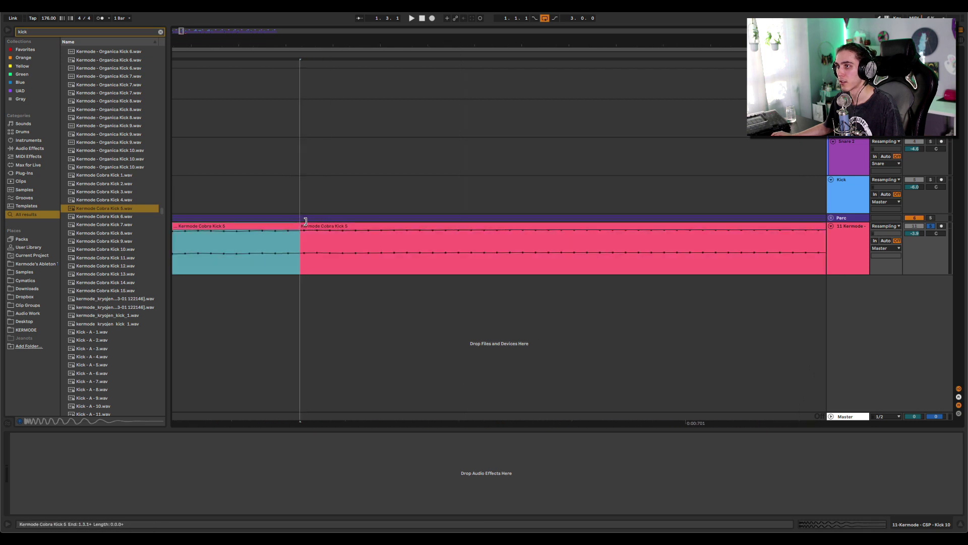
{"action": "left_click_drag", "start_coordinate": [313, 224], "coordinate": [286, 230]}
{"action": "left_click", "coordinate": [319, 225]}
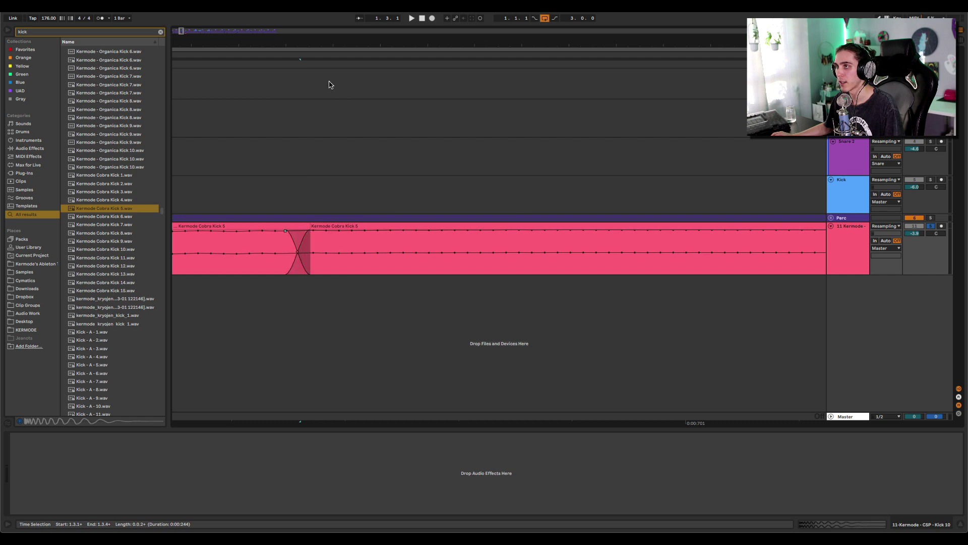
- Play the shortened Cobra kick at 1.3.1, followed by its longer copy at 1.4.3, to compare their sound
{"action": "left_click_drag", "start_coordinate": [341, 44], "coordinate": [341, 18]}
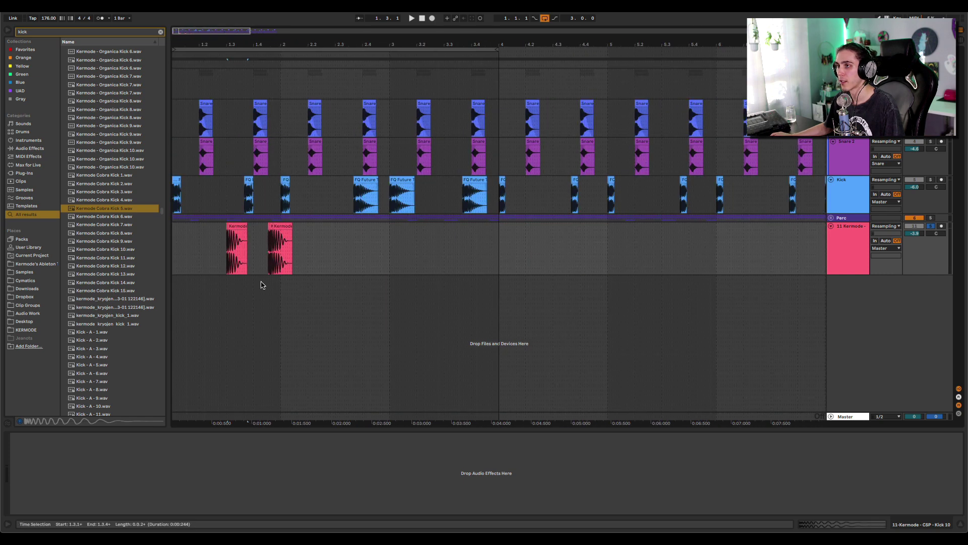
{"action": "left_click", "coordinate": [225, 254]}
{"action": "key", "text": "space"}
{"action": "key", "text": "space"}
{"action": "key", "text": "space"}
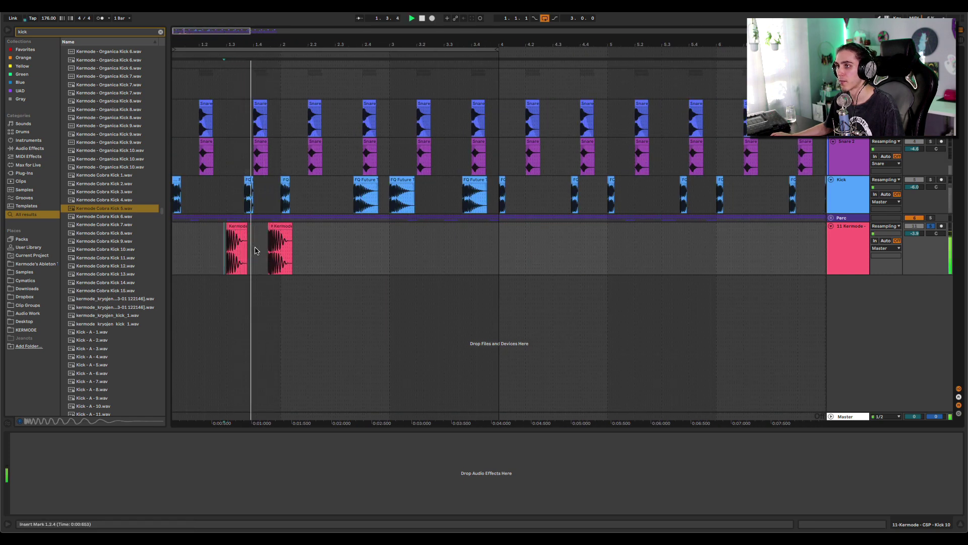
{"action": "left_click", "coordinate": [264, 255]}
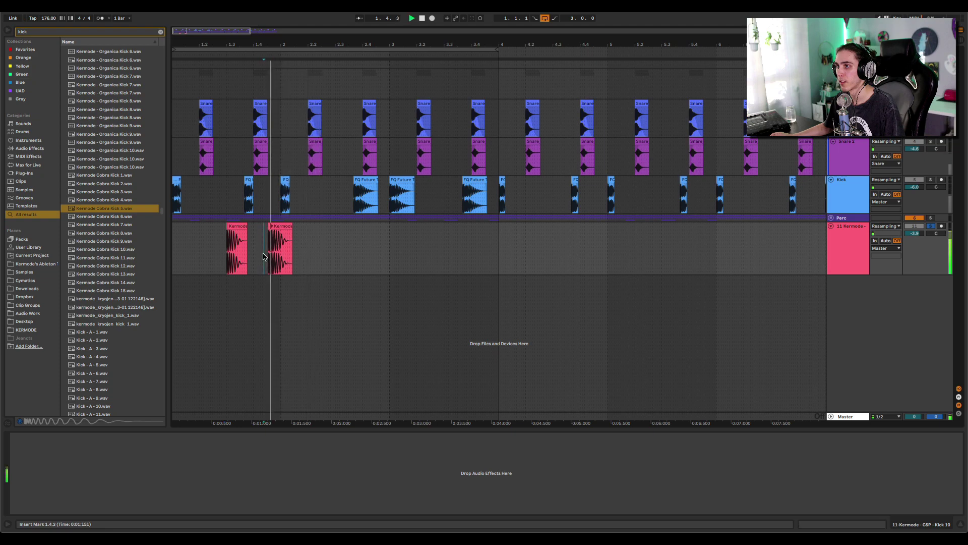
- Replay the shortened Cobra kick several times from just before 1.3.1, letting playback run on through the longer copy
{"action": "left_click", "coordinate": [219, 252]}
{"action": "key", "text": "space"}
{"action": "key", "text": "space"}
{"action": "key", "text": "space"}
{"action": "key", "text": "space"}
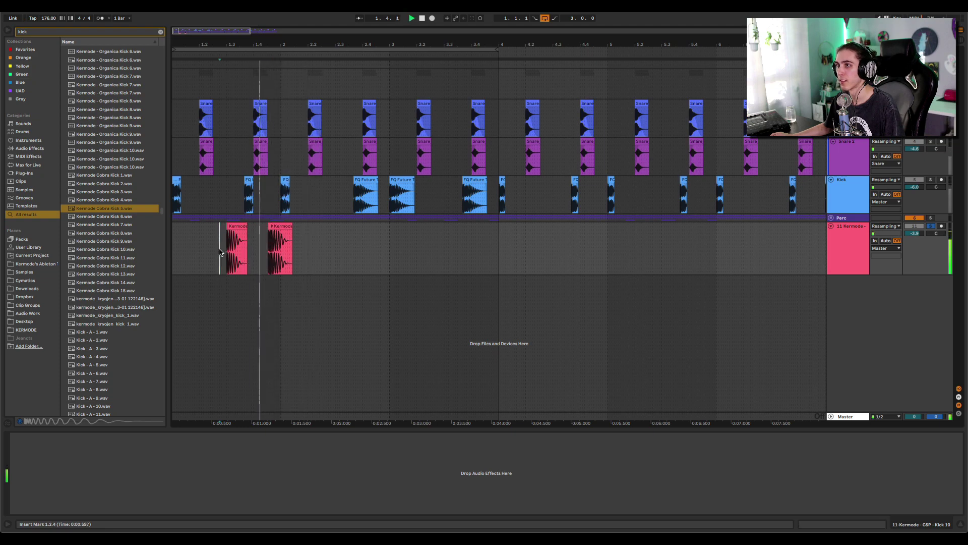
{"action": "key", "text": "space"}
{"action": "left_click_drag", "start_coordinate": [214, 43], "coordinate": [219, 56]}
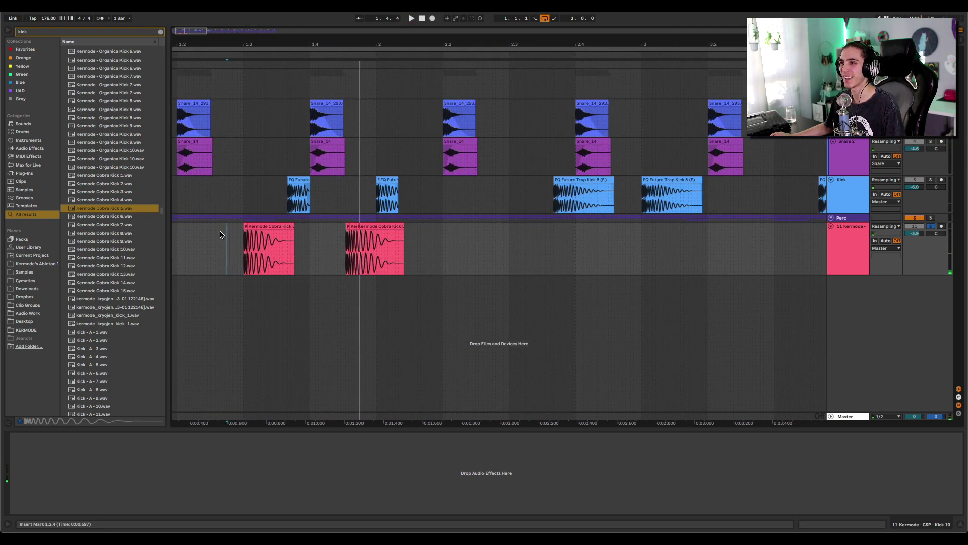
{"action": "key", "text": "space"}
{"action": "key", "text": "space"}
{"action": "key", "text": "space"}
{"action": "key", "text": "space"}
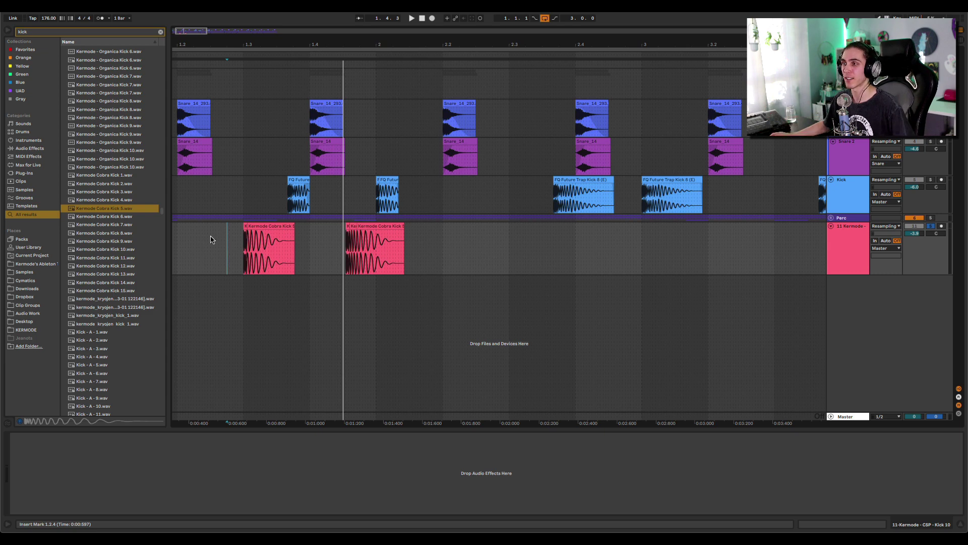
{"action": "key", "text": "space"}
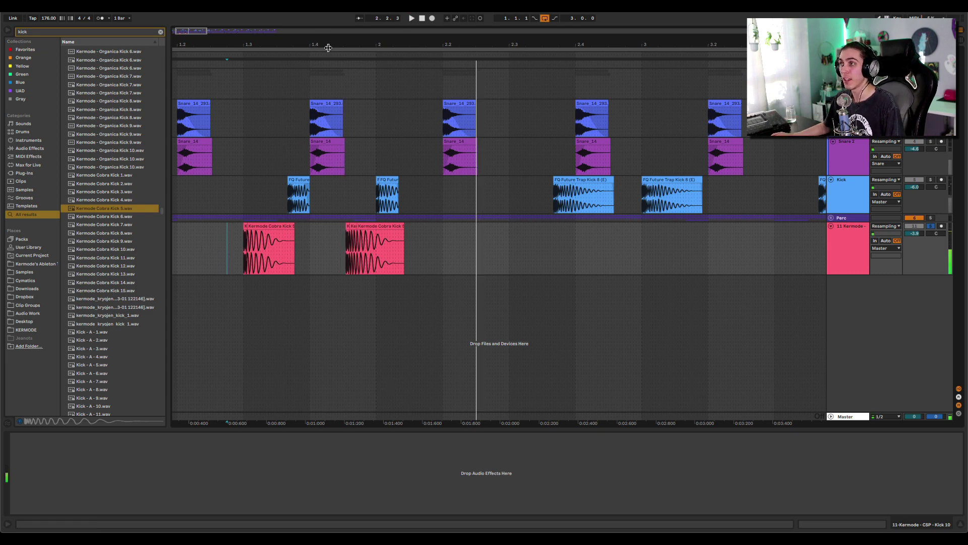
- Audition the longer Cobra kick copy from just before 1.4.3, followed by the shortened kick from just before 1.3.1
{"action": "left_click_drag", "start_coordinate": [331, 45], "coordinate": [323, 35]}
{"action": "left_click", "coordinate": [286, 248]}
{"action": "key", "text": "space"}
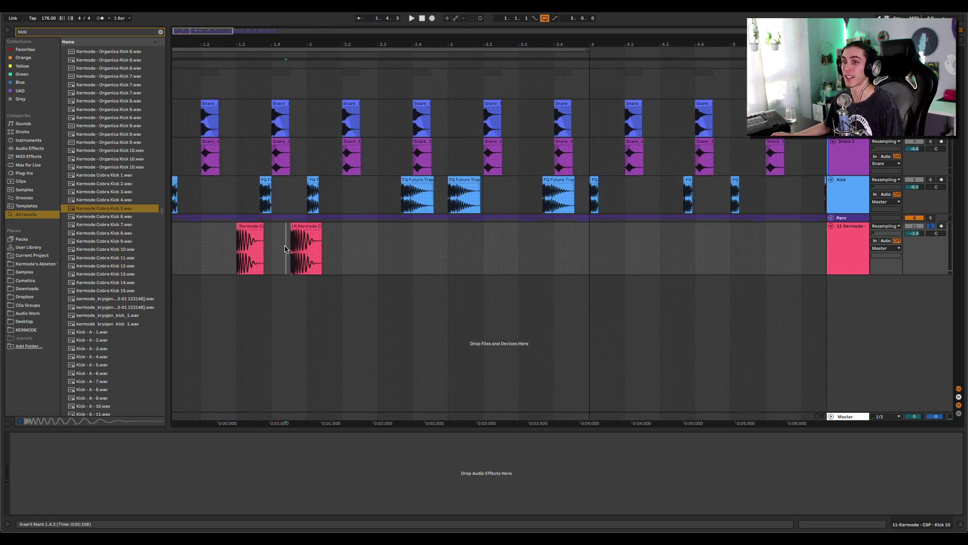
{"action": "key", "text": "space"}
{"action": "key", "text": "space"}
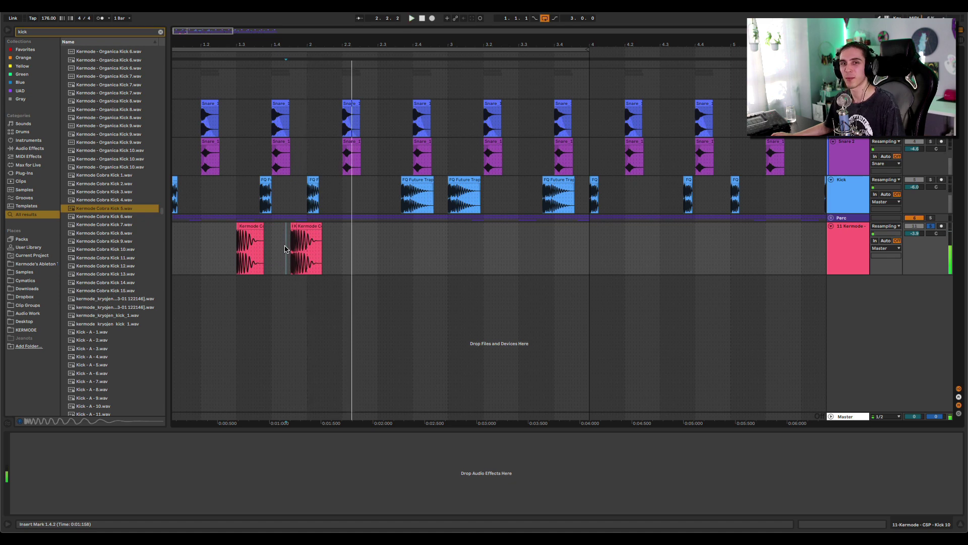
{"action": "key", "text": "space"}
{"action": "left_click", "coordinate": [220, 247]}
{"action": "key", "text": "space"}
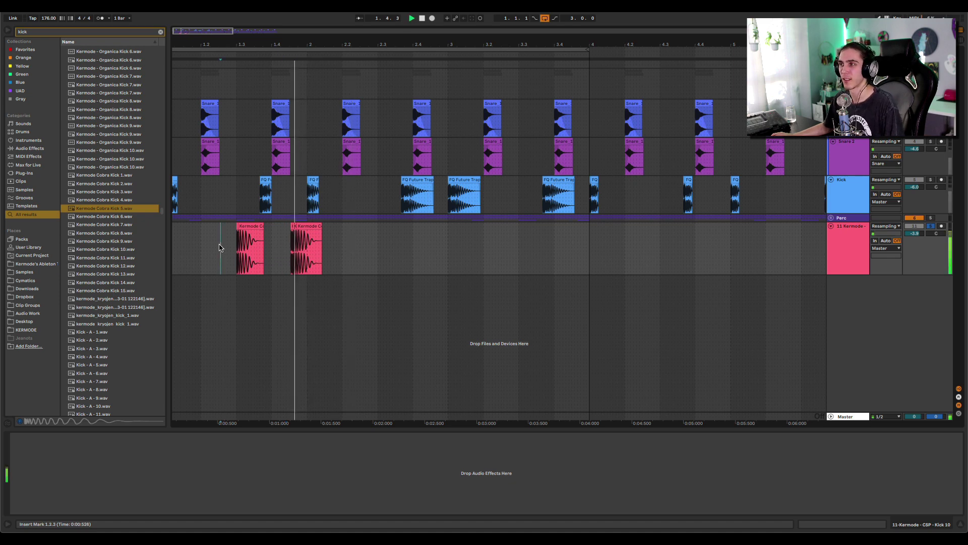
{"action": "key", "text": "space"}
{"action": "key", "text": "space"}
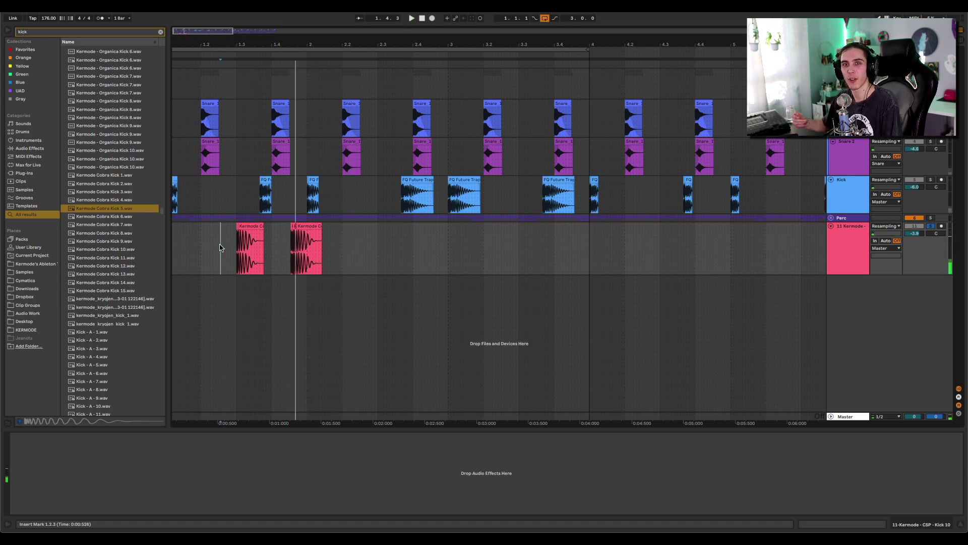